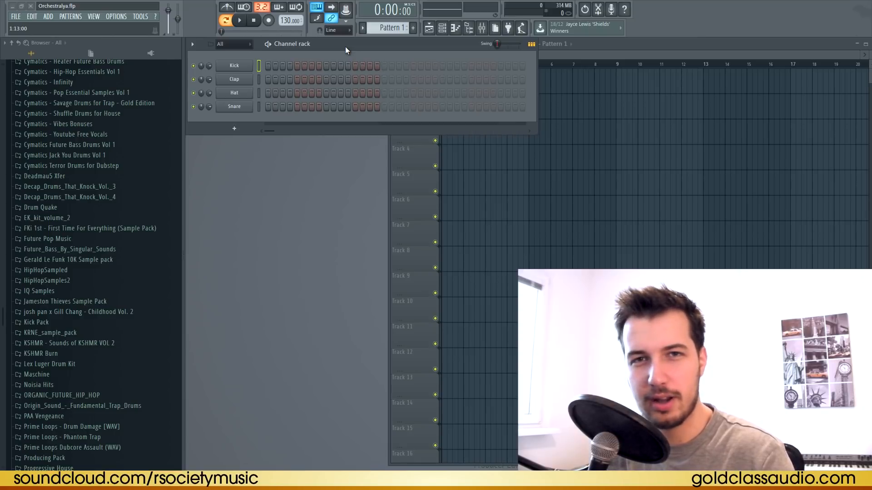
Step: Add a Nexus instrument channel to the project
left_click(48, 17)
mouse_move(56, 26)
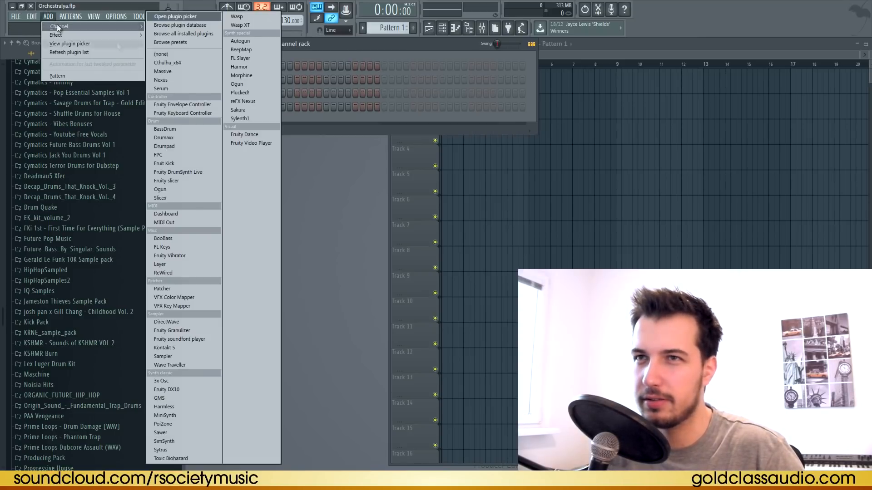
left_click(199, 79)
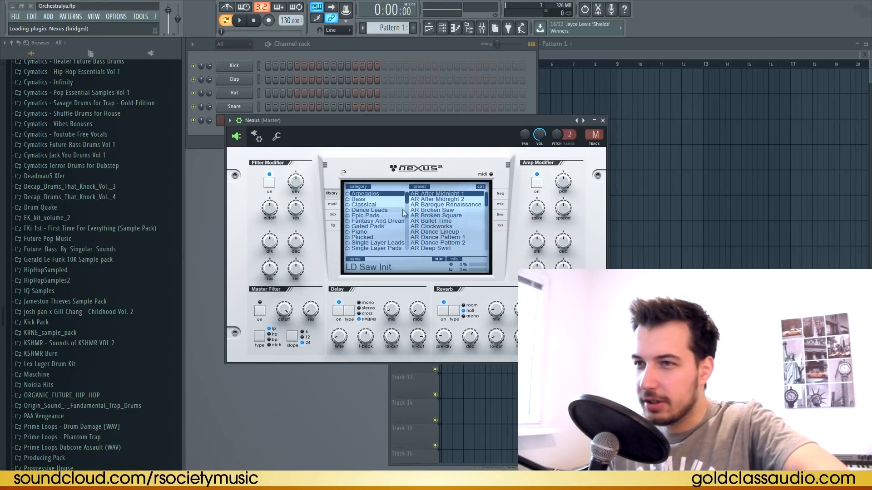
Step: Audition the PD Mystic Thriller Pad preset from XP Holly Action, browse the XP Hlw3 Epic category, and close Nexus
left_click(389, 239)
left_click(393, 247)
left_click(457, 230)
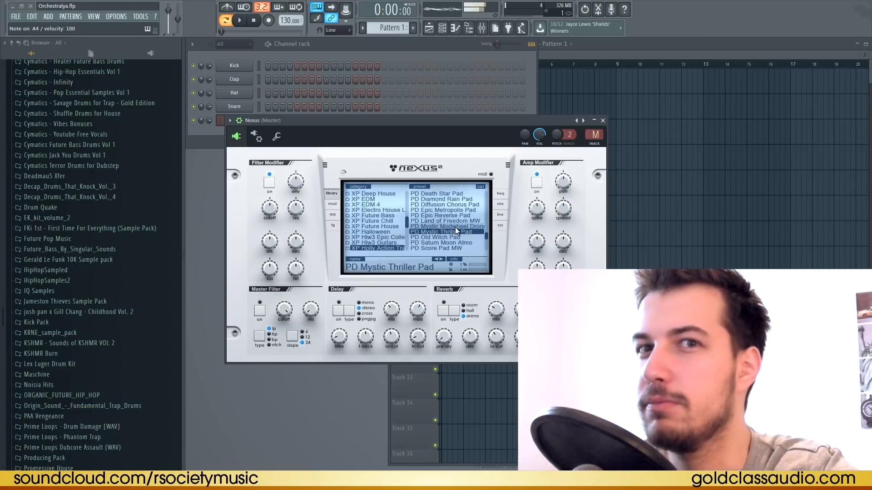
scroll(439, 217, "up", 3)
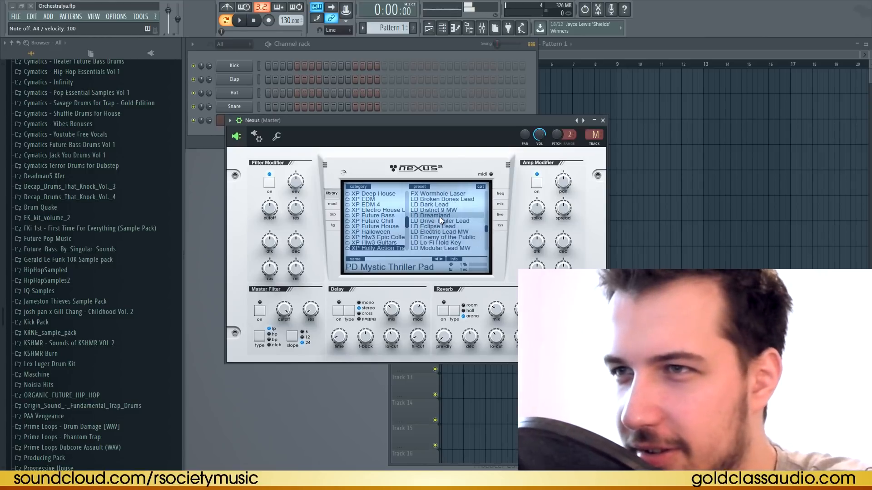
left_click(387, 237)
scroll(430, 236, "down", 10)
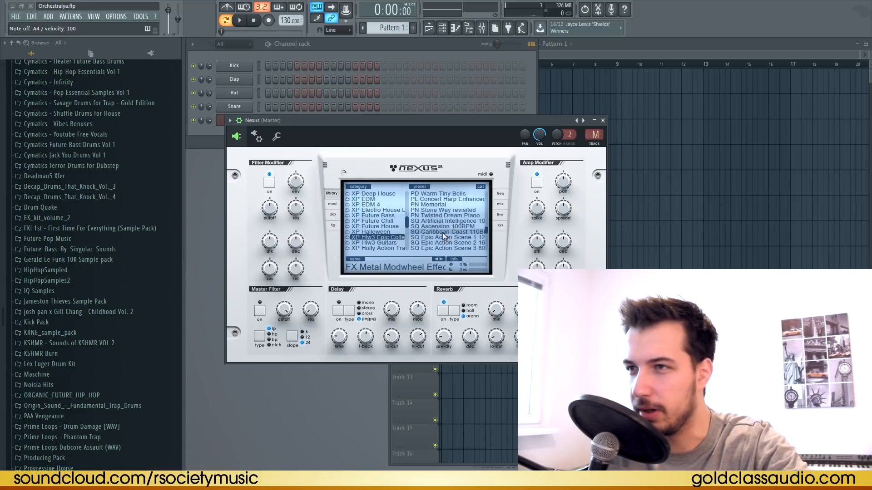
key("Escape")
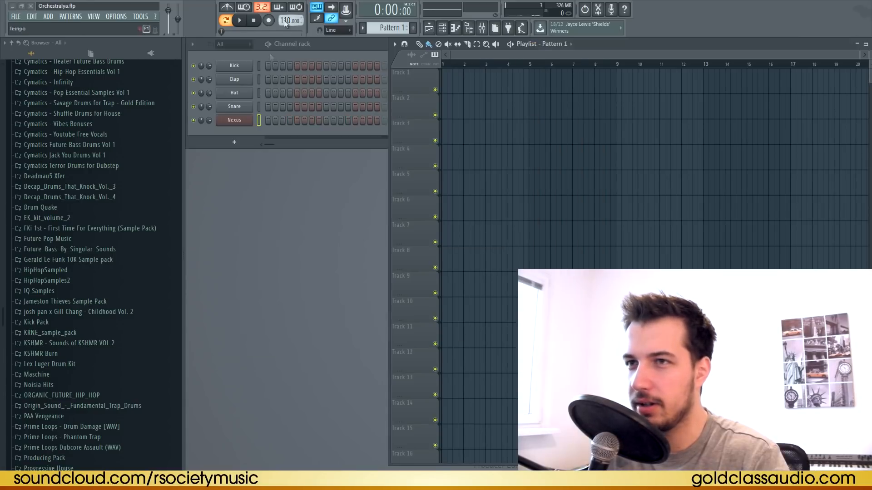
Step: Open the Nexus channel's piano roll, enter a two-bar A minor chord of A3, C4 and E4, and play it
right_click(245, 121)
left_click(273, 120)
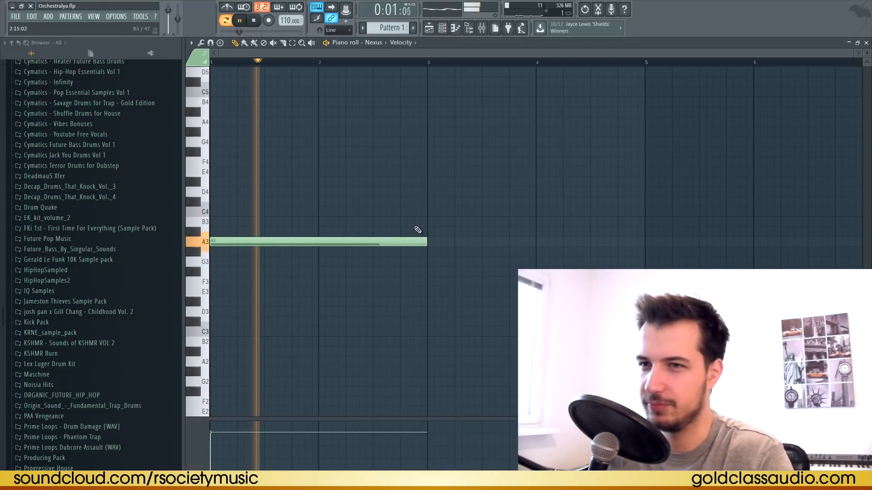
left_click(212, 212)
left_click_drag(212, 182, 212, 173)
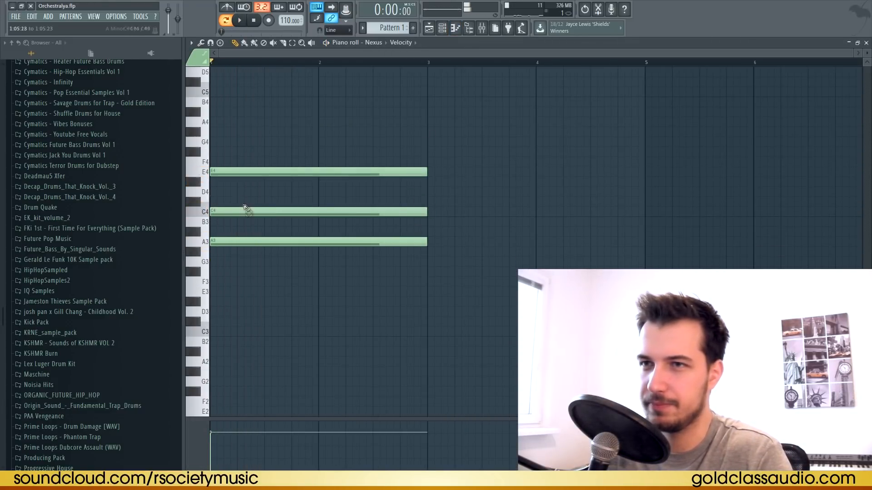
key("space")
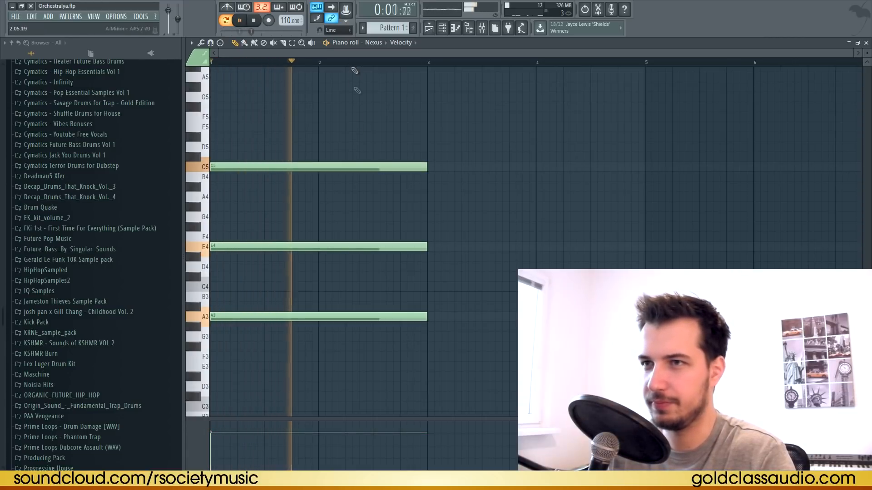
Step: Complete the second chord with E4 and G4 above its C4, and raise that E4 by one octave
left_click(402, 246)
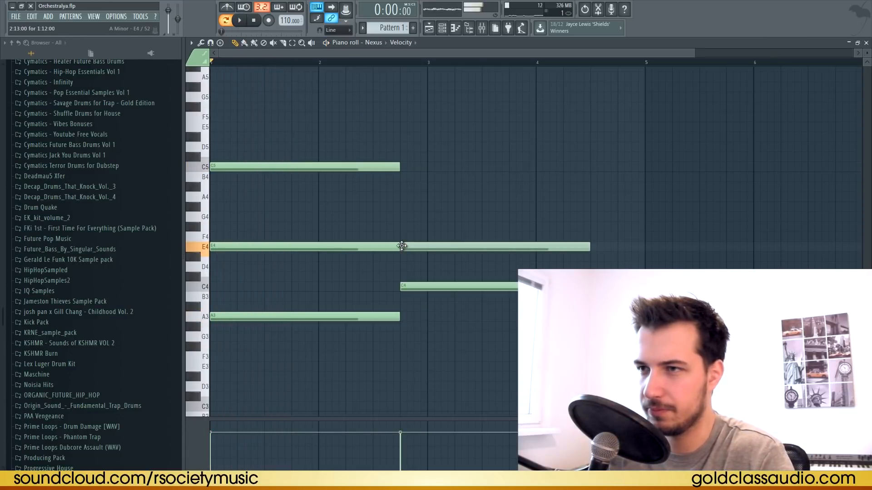
left_click(402, 218)
key("space")
left_click(436, 246, "ctrl")
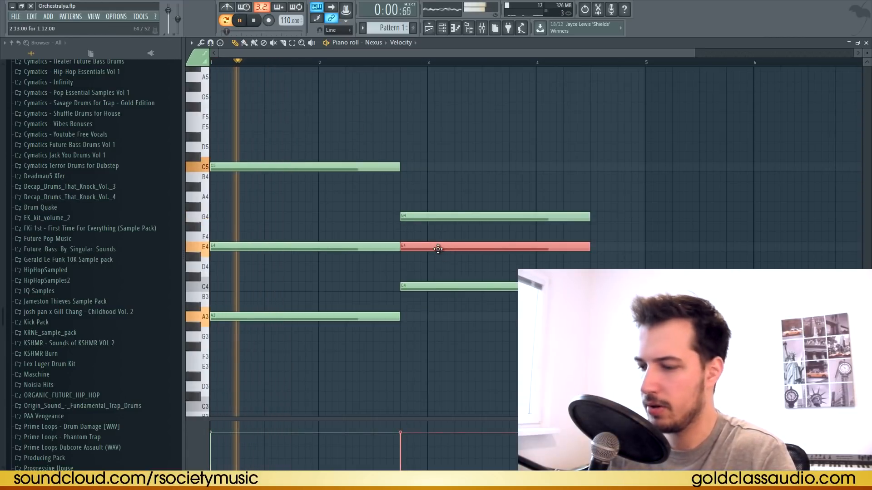
key("ctrl+Up")
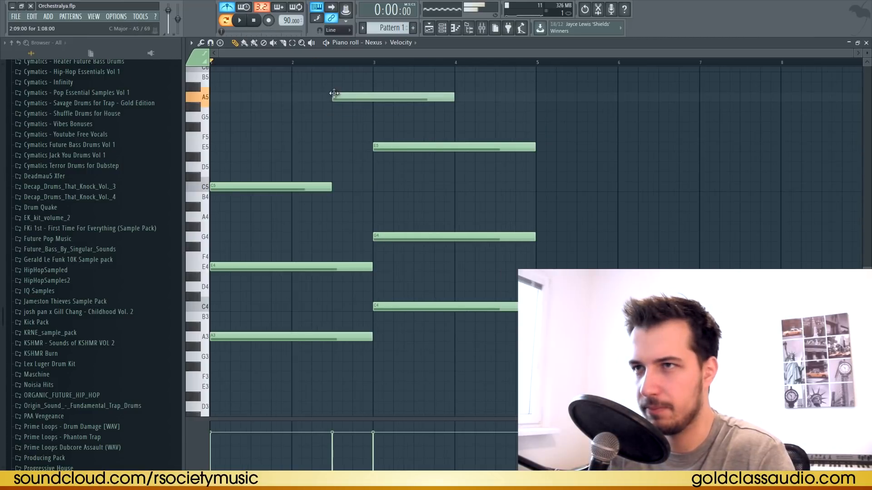
Step: Shorten the A5 melody note so it ends at the start of bar 3
key("space")
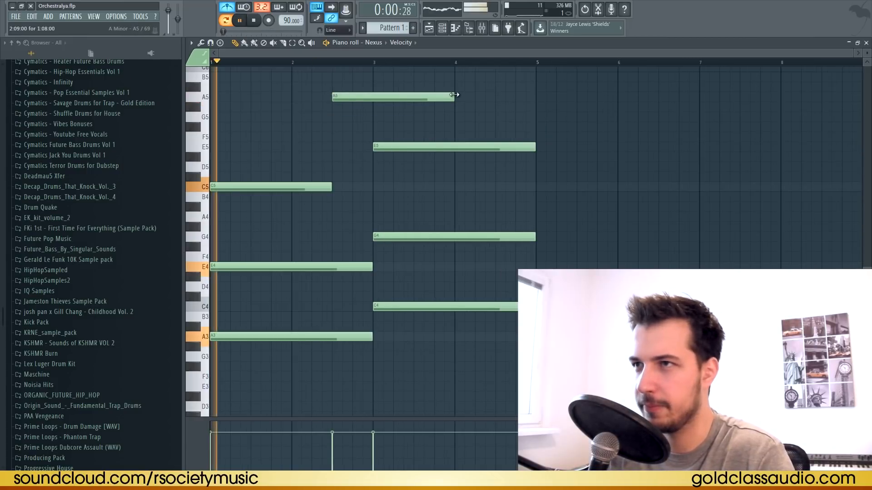
left_click_drag(455, 97, 372, 97)
scroll(390, 117, "up", 2)
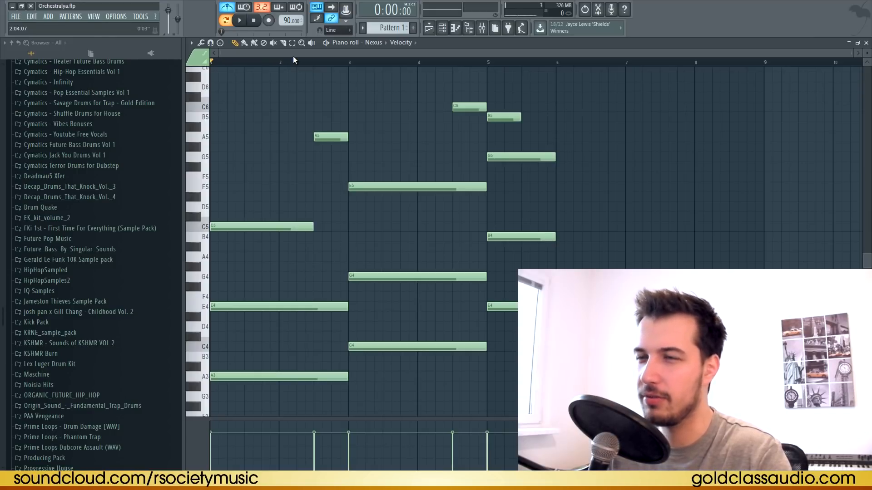
Step: Play back the chord progression from different timeline positions and review the notes through the chord at bar 8
left_click_drag(293, 57, 301, 62)
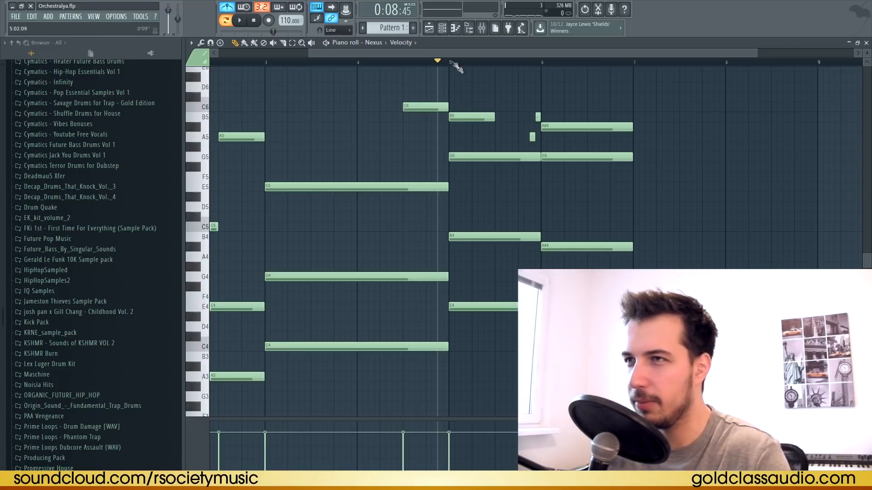
left_click_drag(452, 64, 377, 63)
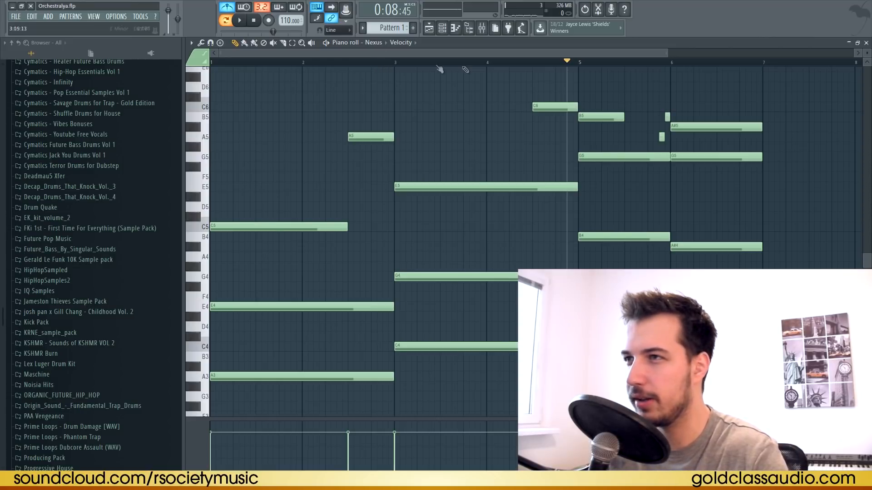
scroll(571, 68, "down", 2)
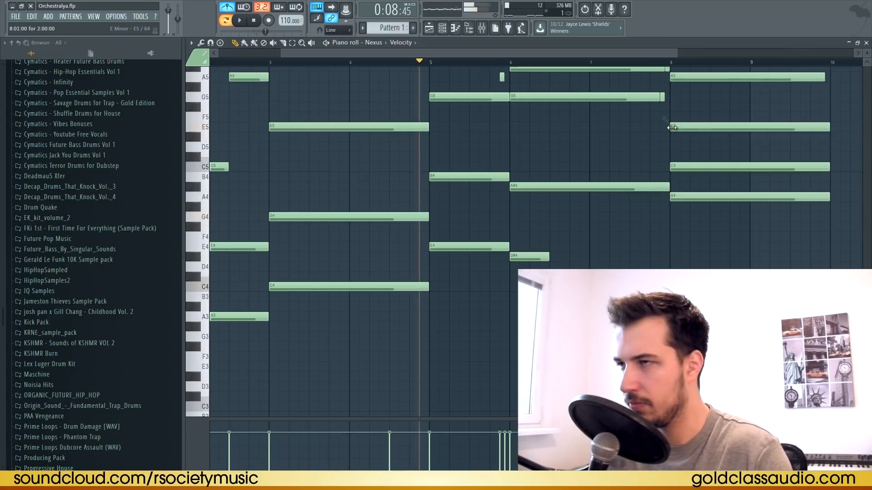
key("space")
scroll(608, 67, "down", 3)
scroll(629, 158, "up", 1)
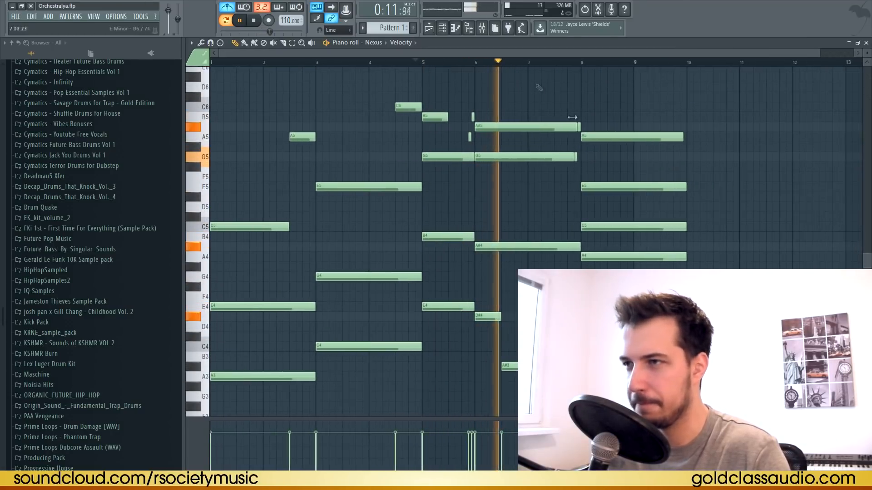
scroll(614, 148, "down", 3)
scroll(614, 149, "up", 4)
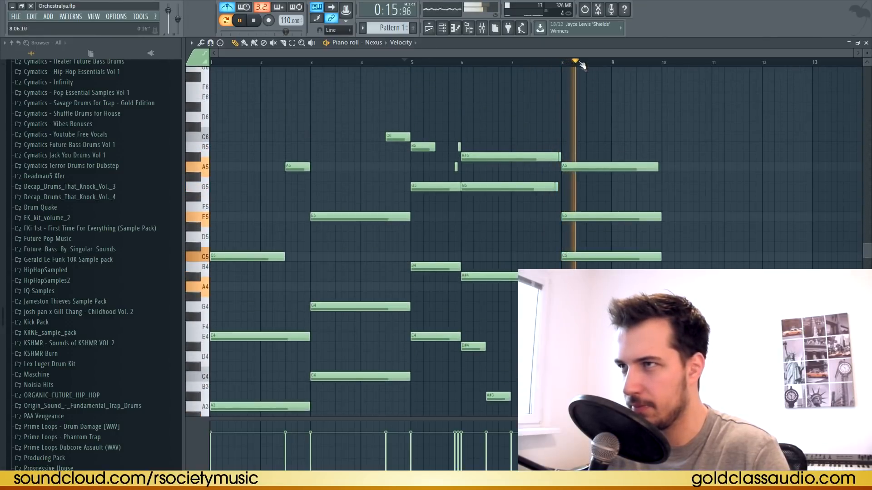
Step: Stop playback, delete the A5, E5 and C5 notes of the chord at bar 8, and reopen the Nexus instrument
key("space")
right_click(608, 166)
right_click(610, 217)
right_click(611, 257)
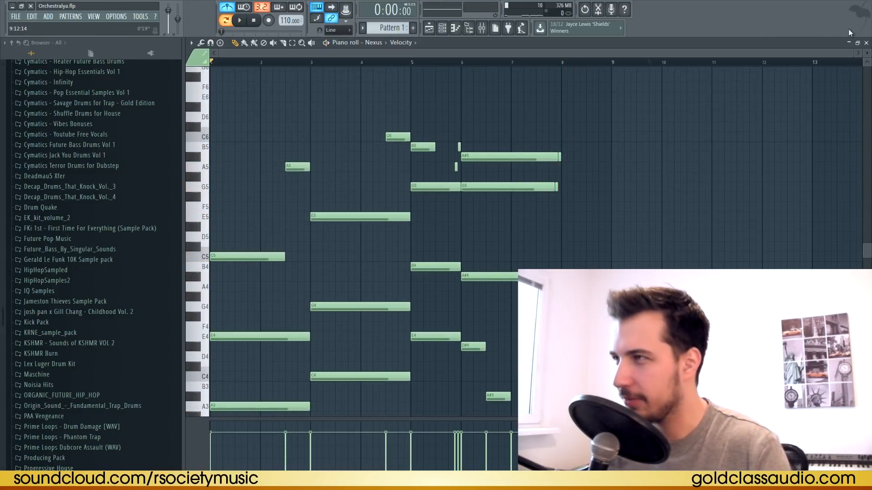
left_click(867, 43)
left_click(235, 120)
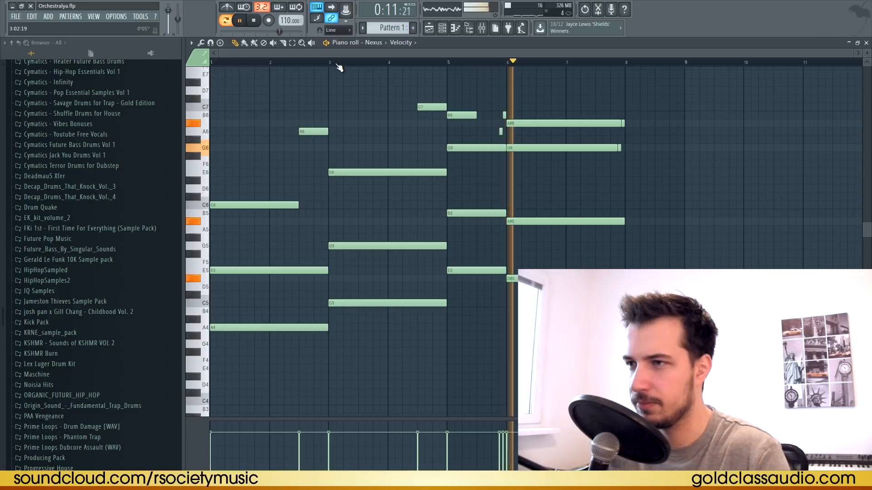
Step: Select the final chord's notes, shift them to start at bar 7, and play the progression from bar 6
left_click_drag(721, 68, 507, 280)
key("space")
scroll(654, 241, "down", 1)
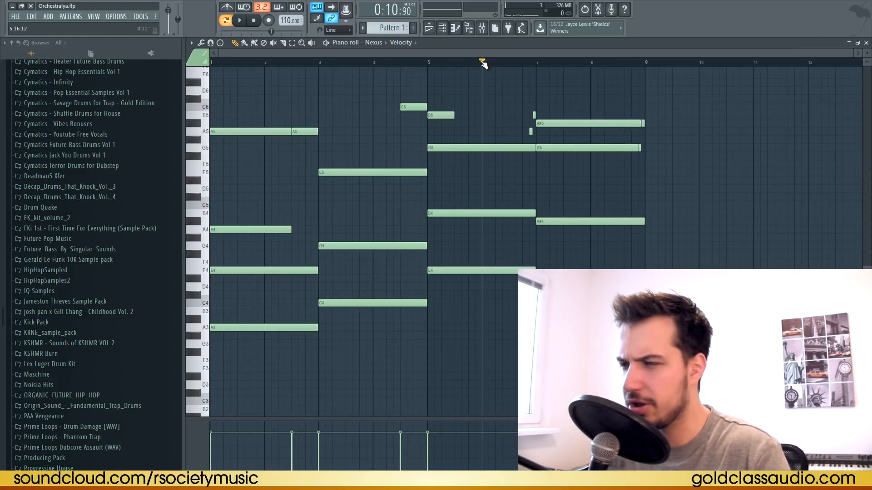
key("space")
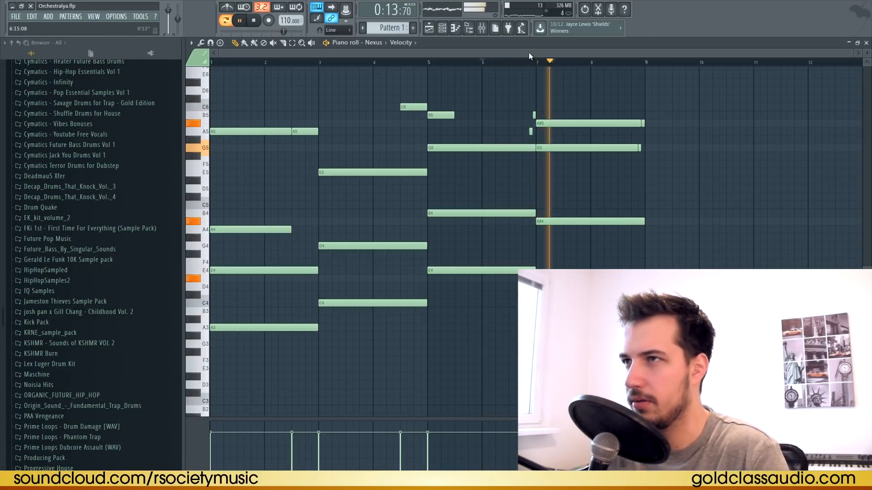
key("space")
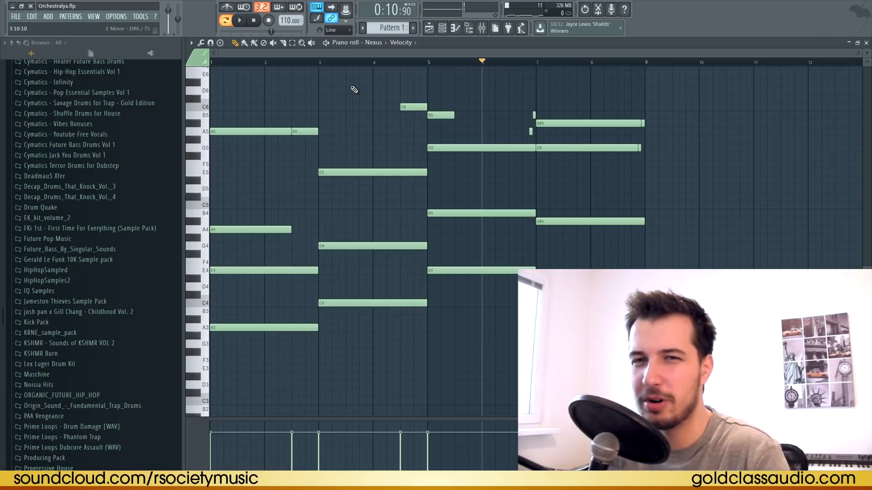
Step: Delete all notes from the Nexus channel's piano roll and close it
left_click_drag(708, 85, 71, 431)
key("Delete")
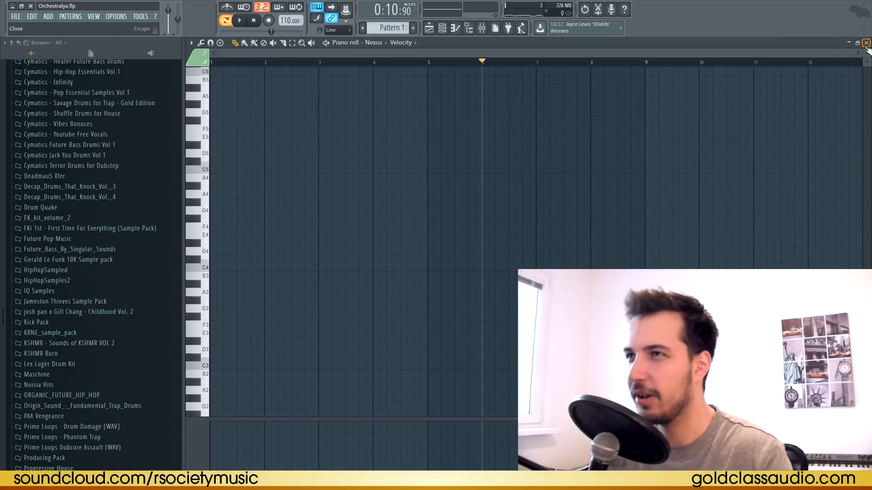
left_click(866, 42)
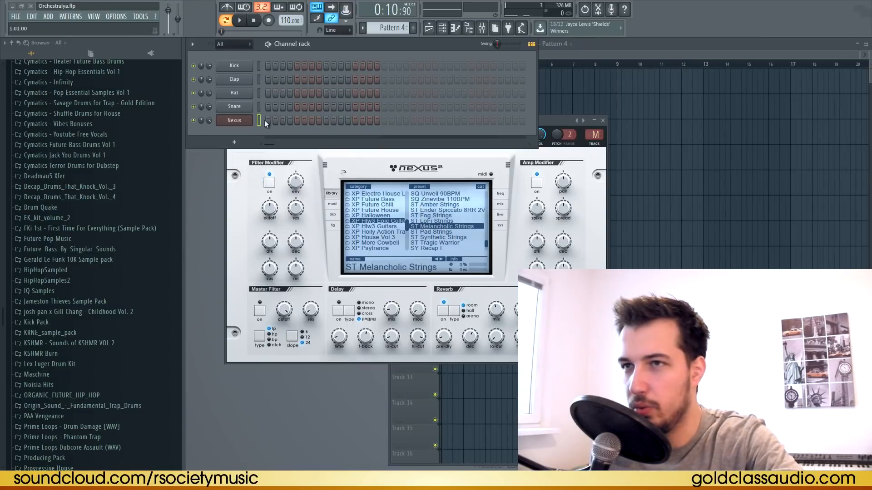
Step: Open the Nexus piano roll in Pattern 4, place an A#4 note about one and a half bars long at bar 1, and audition it
right_click(247, 118)
left_click(273, 123)
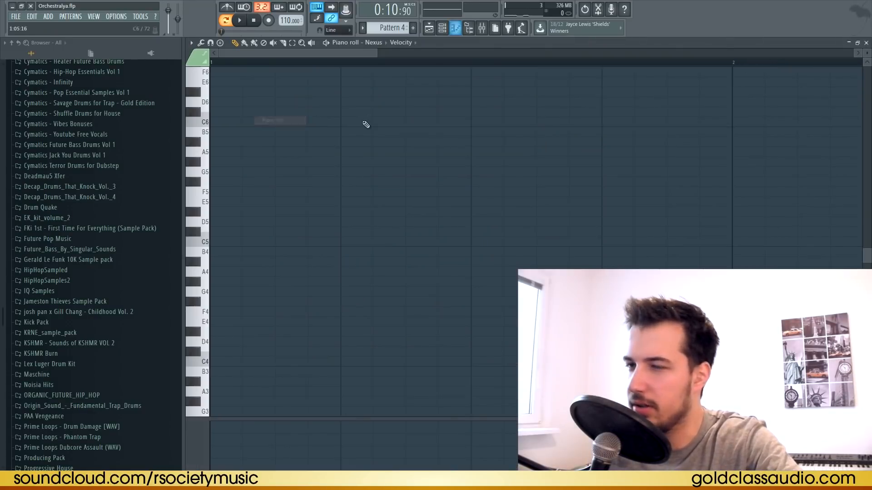
scroll(239, 200, "down", 3)
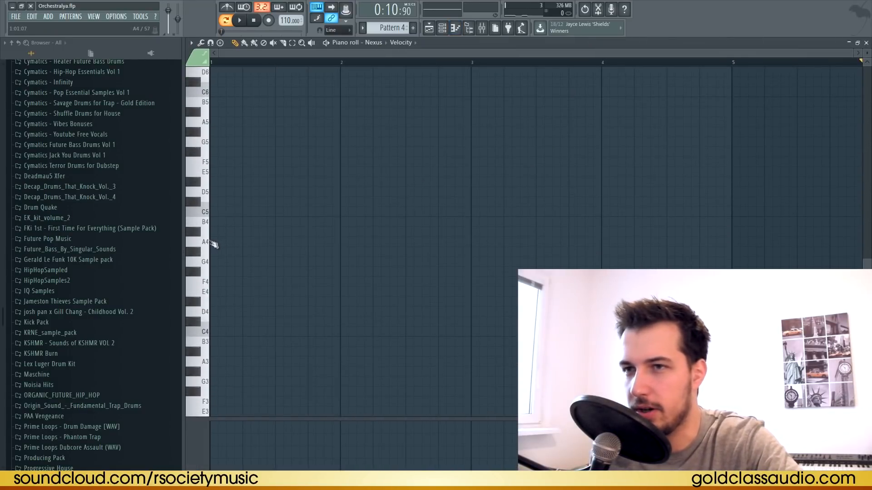
left_click(212, 232)
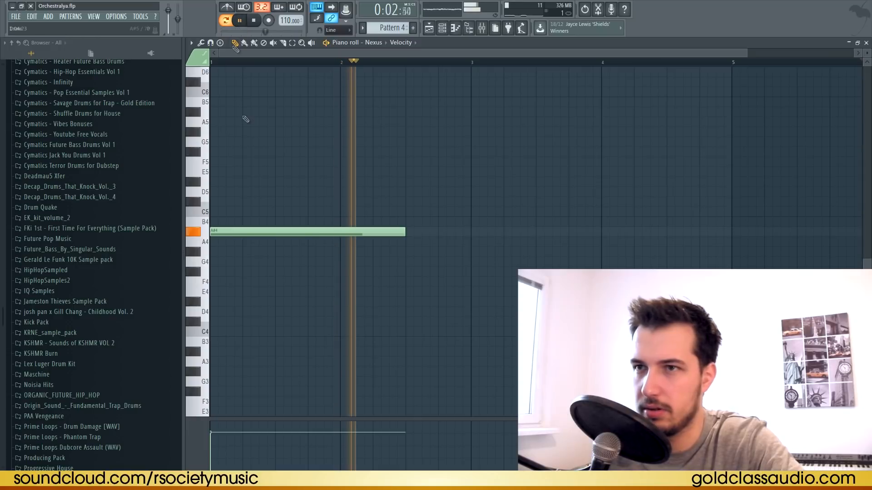
key("space")
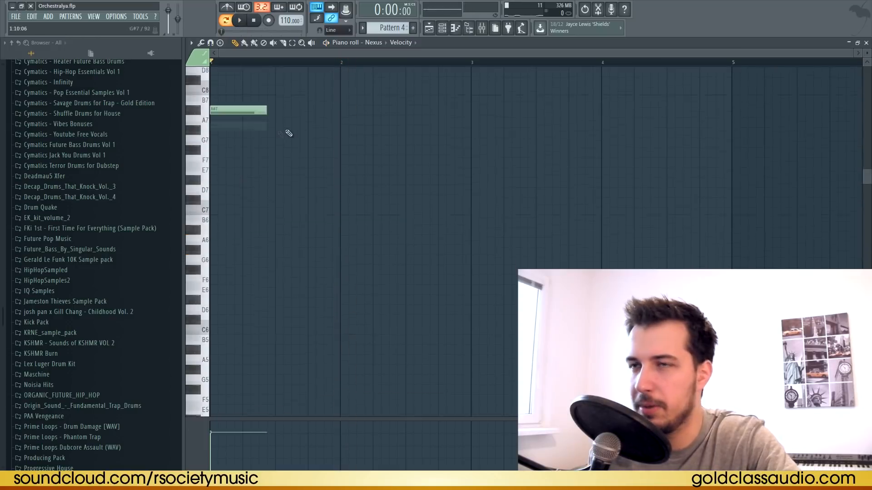
scroll(282, 135, "up", 1)
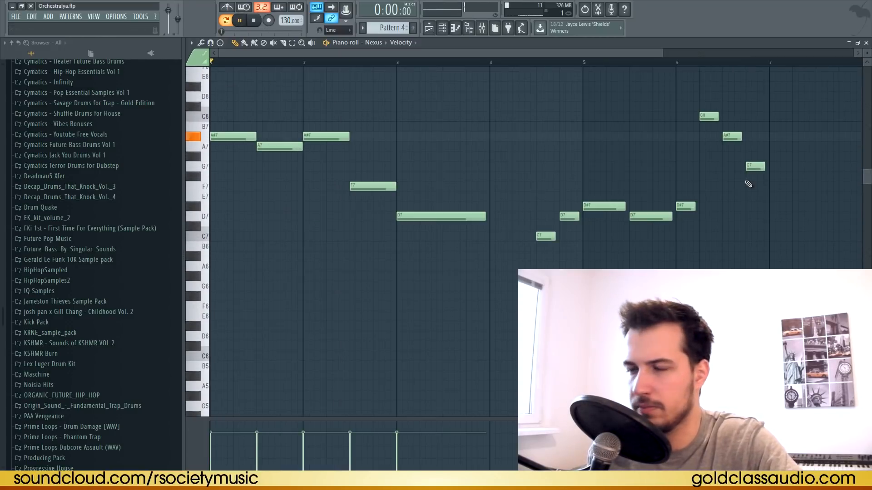
Step: Add a G4 bass note at bar 3 under the melody and extend the A#4 and G4 notes to two full bars each
key("space")
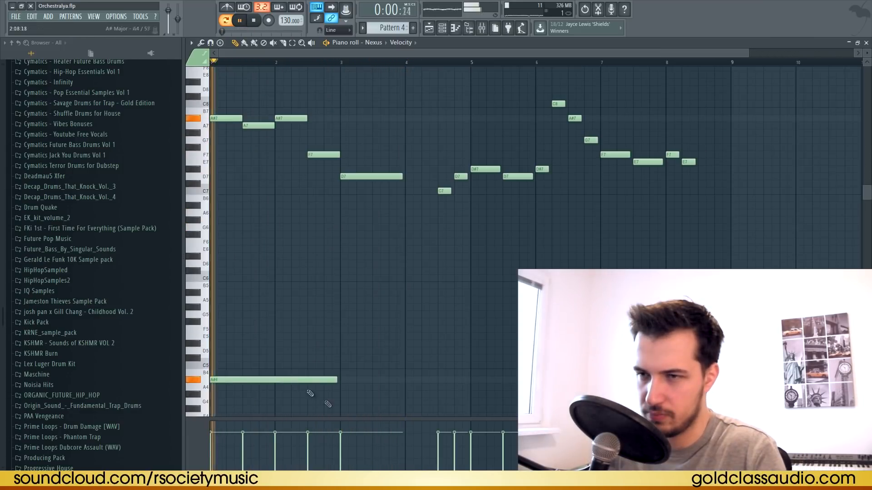
left_click(364, 401)
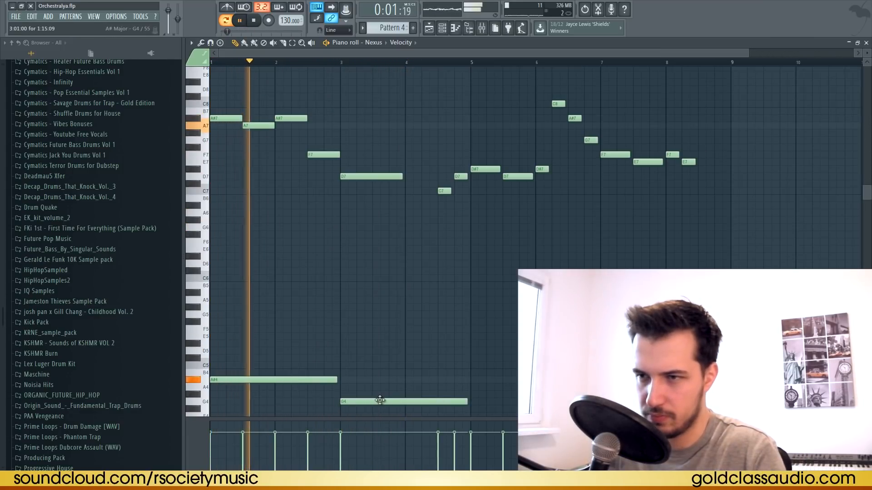
left_click_drag(383, 349, 278, 421)
left_click_drag(466, 401, 483, 391)
left_click(463, 290, "ctrl")
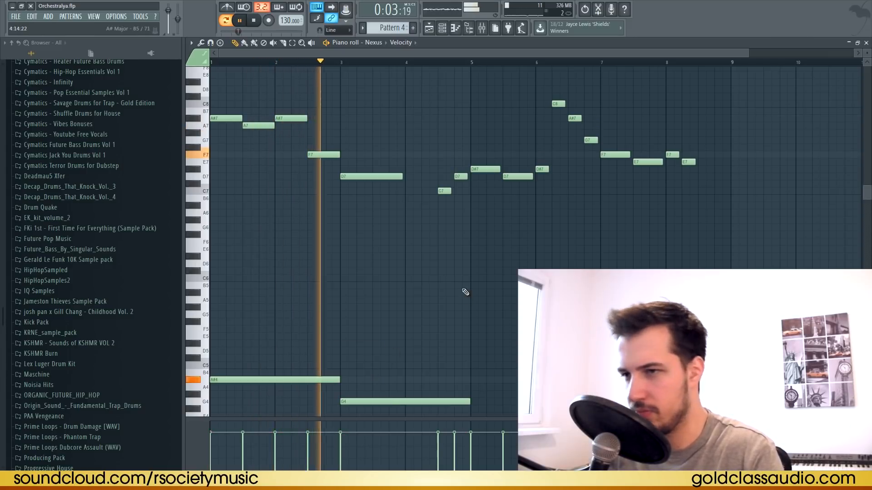
scroll(492, 308, "down", 1)
scroll(493, 310, "down", 2)
scroll(522, 273, "down", 1)
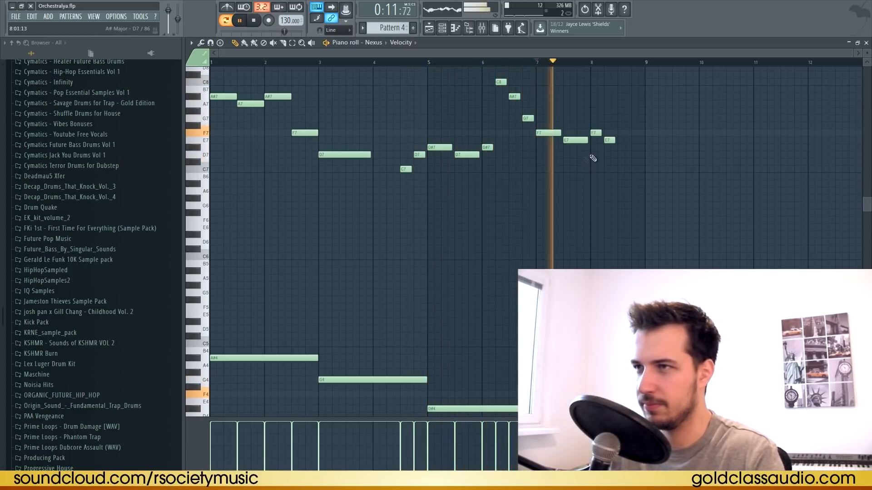
Step: Add a D7 note in the second half of bar 8, after the E7 note of the melody
left_click(620, 155)
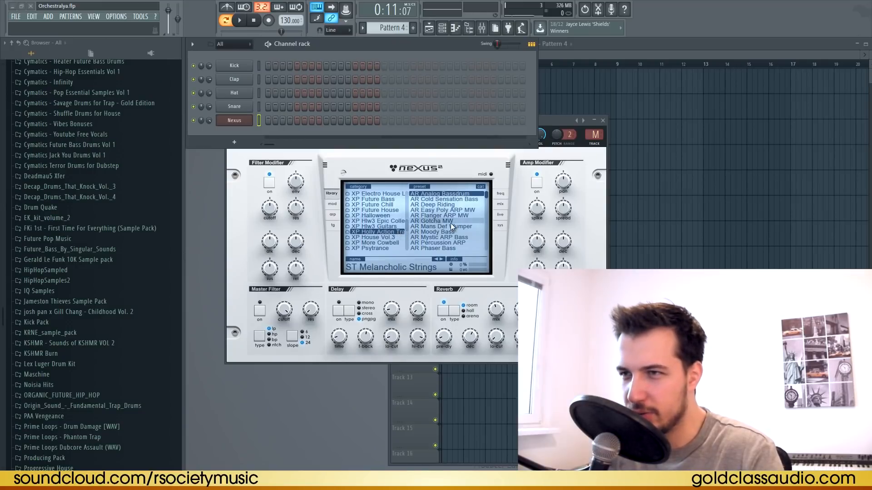
Step: Close the Nexus plugin, open its channel's piano roll in Pattern 4 and draw a G5 note about eight bars long at bar 1
left_click(602, 120)
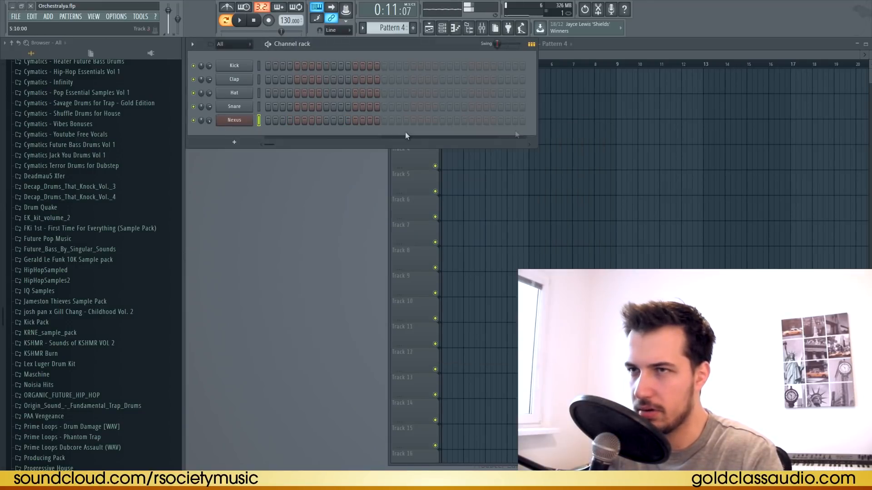
right_click(245, 120)
left_click(263, 121)
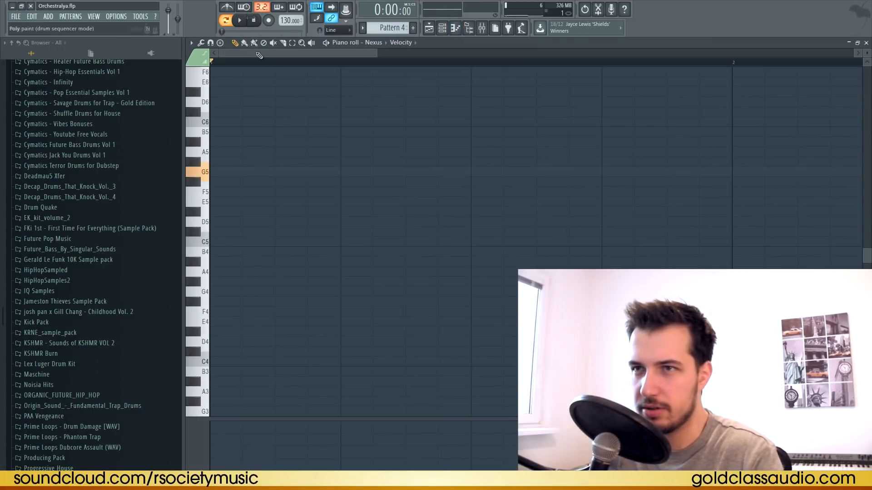
left_click(214, 172)
scroll(253, 173, "down", 3)
scroll(264, 173, "down", 3)
left_click_drag(258, 173, 811, 172)
scroll(655, 140, "down", 2)
left_click_drag(633, 172, 672, 173)
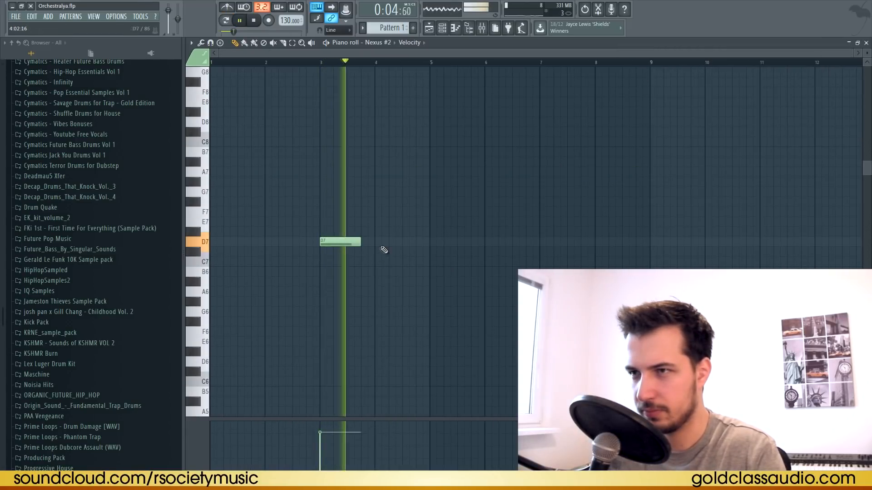
Step: Add a half-bar E7 note just before bar 5 and a B6 note about two bars long at bar 5 in the Nexus #2 melody
key("space")
left_click_drag(405, 232, 426, 222)
key("space")
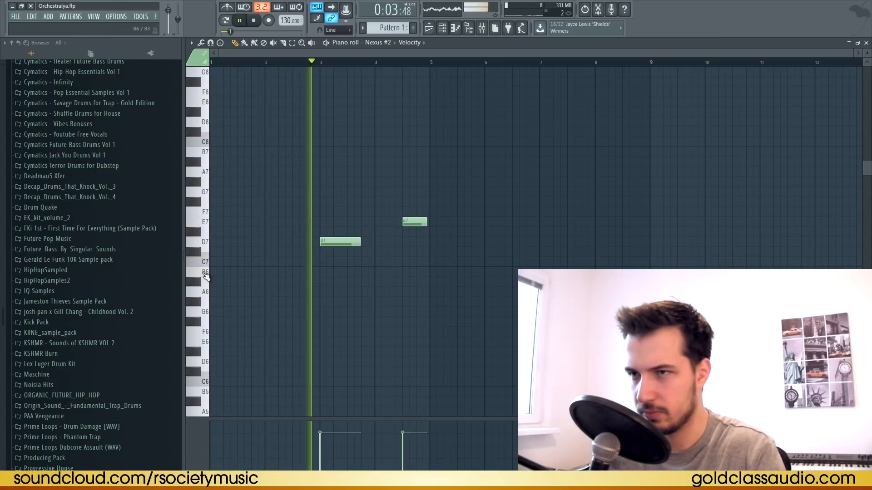
left_click(432, 272)
left_click_drag(453, 271, 538, 271)
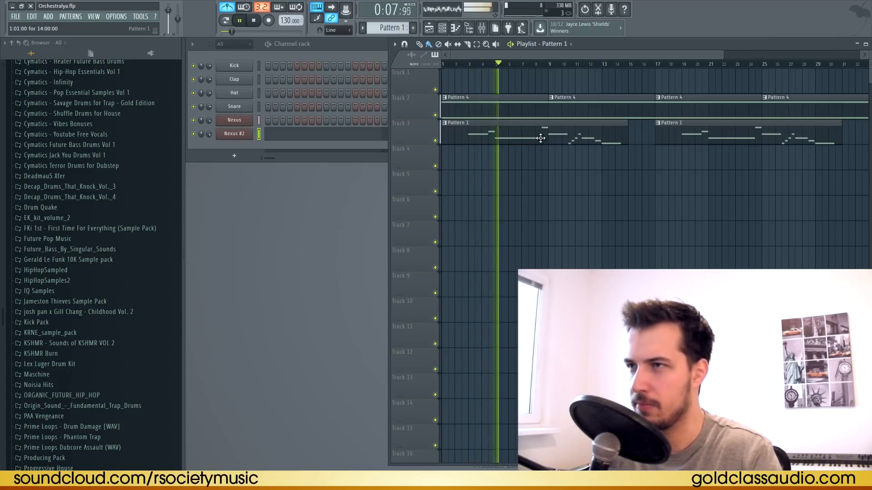
Step: Listen to the arrangement, stop playback, and select the closing notes of the Nexus #2 melody in Pattern 1
scroll(525, 67, "down", 2)
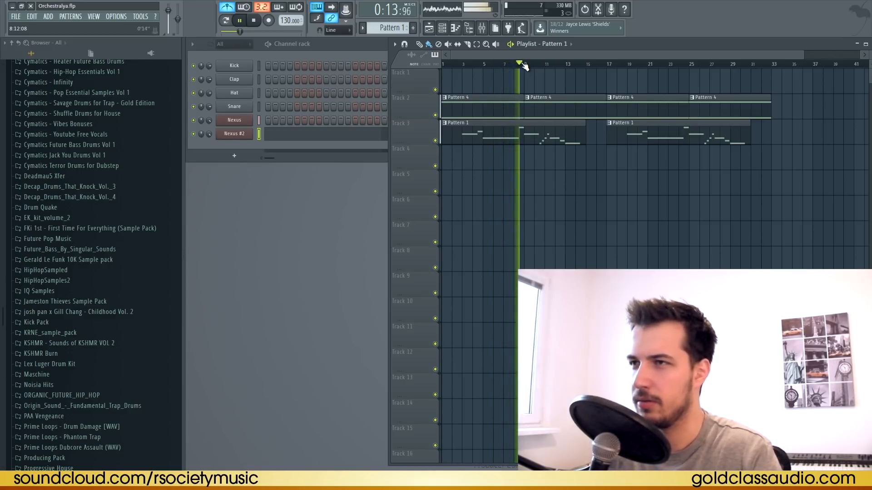
scroll(525, 66, "down", 1)
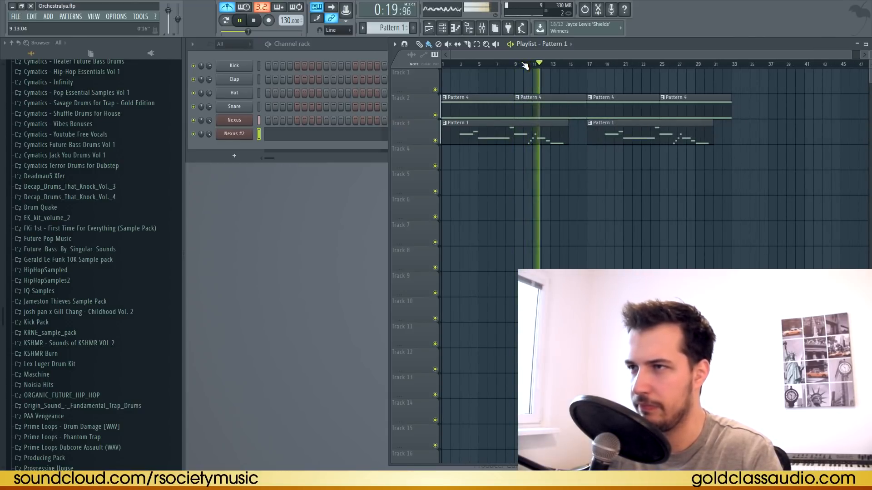
left_click(331, 138)
key("space")
left_click_drag(721, 197, 516, 295)
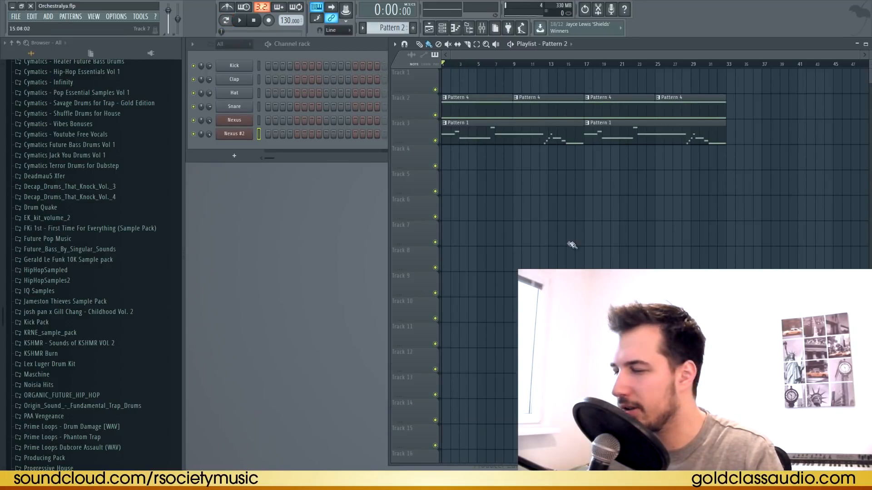
Step: Shorten Pattern 1's B6 note at bar 3 to one and a half bars, move the following G7 and long D7 two bars earlier, and select the remaining notes
left_click(503, 141)
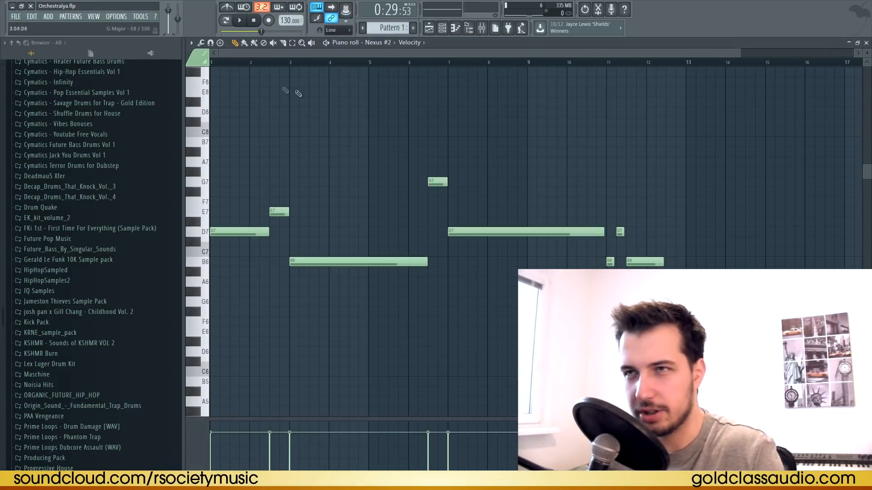
key("space")
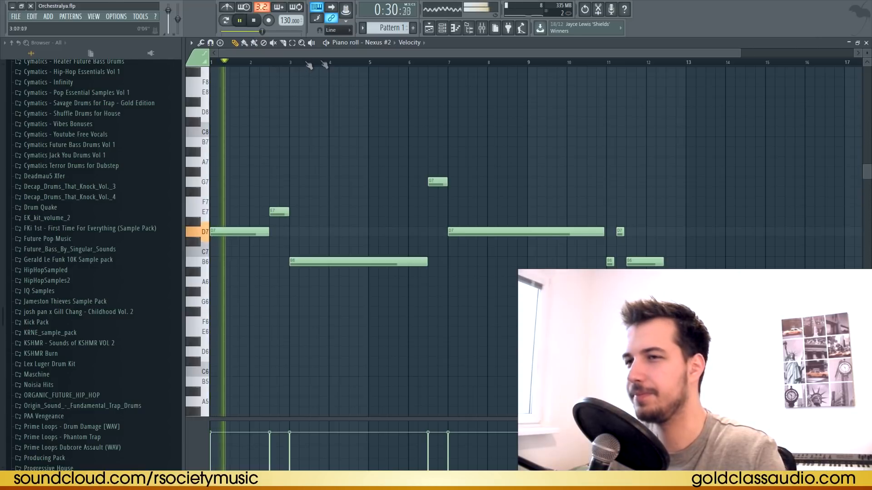
left_click_drag(424, 262, 348, 261)
left_click_drag(441, 182, 362, 183)
left_click_drag(484, 229, 404, 228)
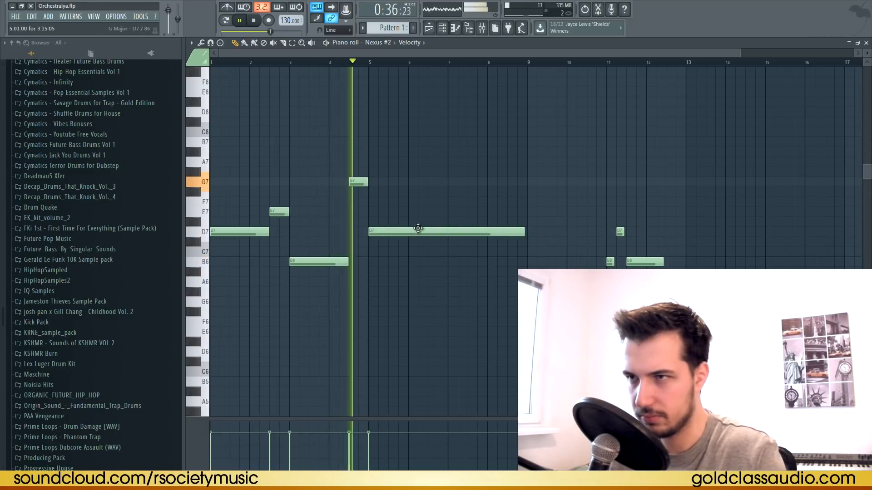
left_click_drag(767, 219, 444, 308)
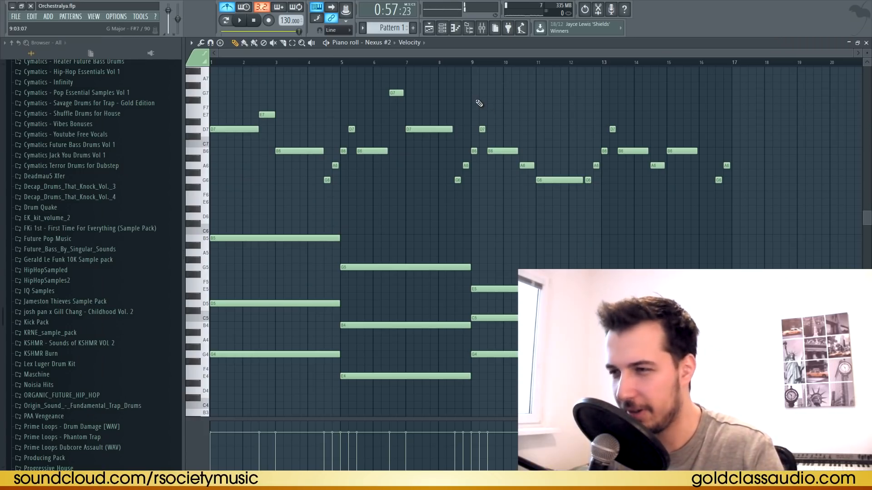
Step: Play the Pattern 1 melody with its chords and lengthen the B6 note at bar 15 to about one and a half bars
left_click(242, 22)
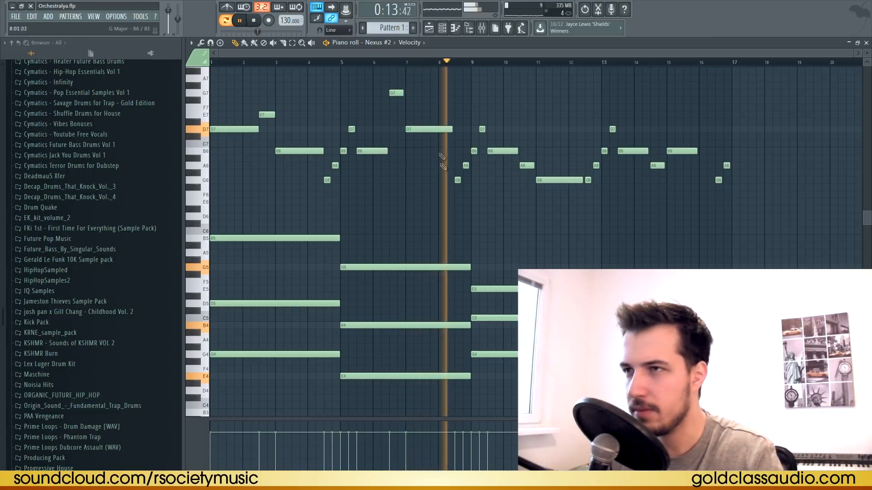
left_click_drag(443, 54, 495, 61)
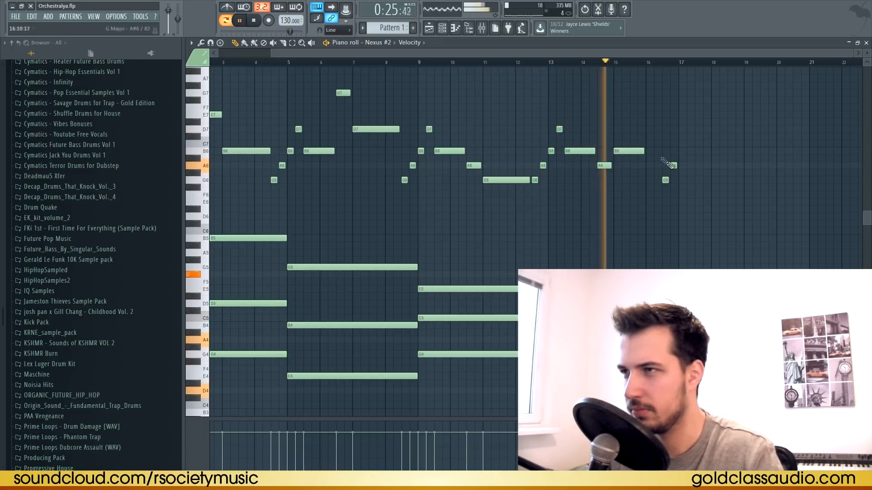
left_click_drag(650, 152, 661, 152)
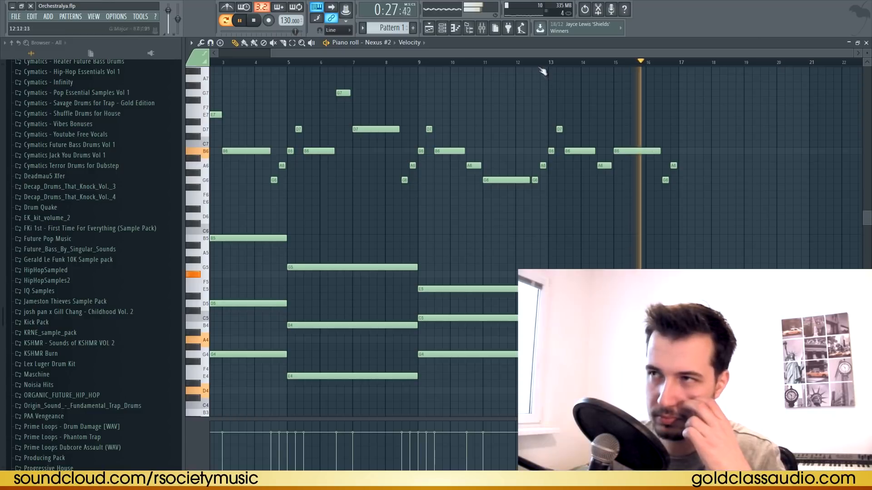
left_click_drag(534, 55, 508, 54)
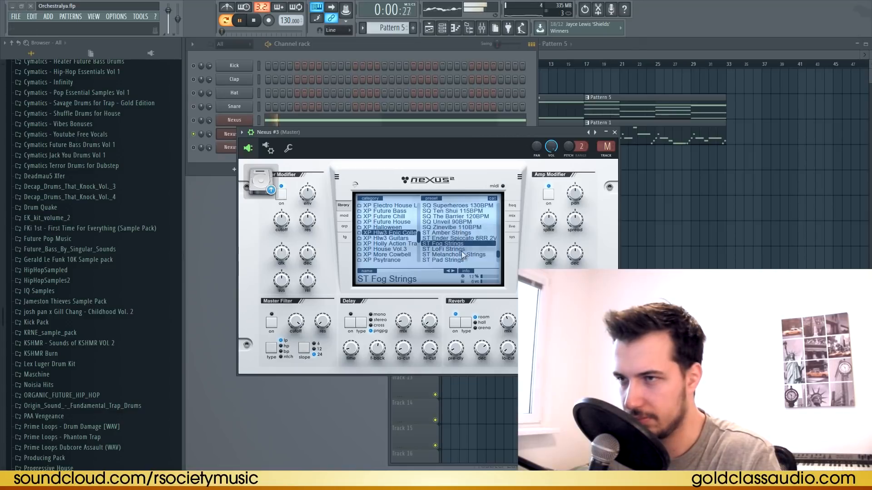
Step: Browse the string presets around ST Fog Strings in Nexus #3, close the plugin and stop playback
scroll(463, 254, "down", 3)
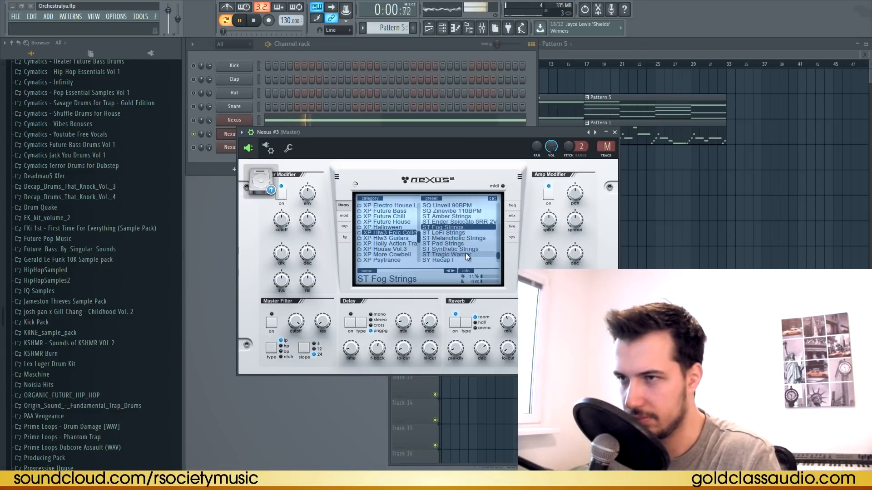
left_click(615, 132)
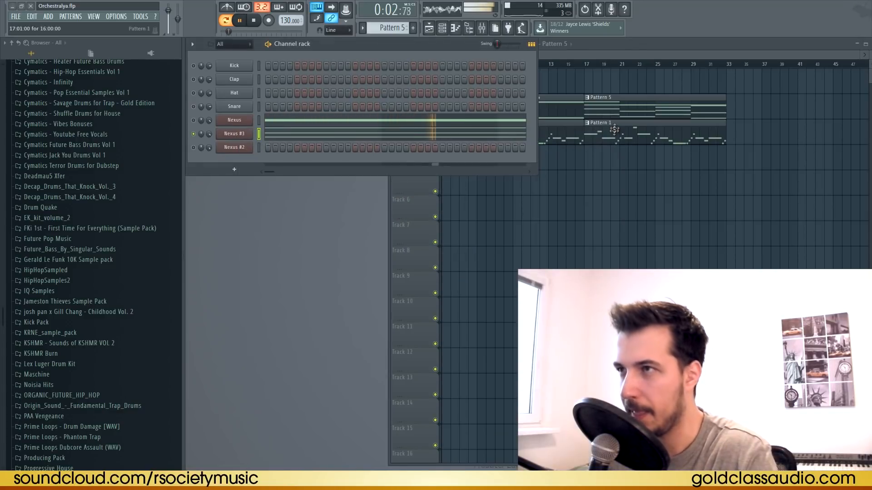
key("space")
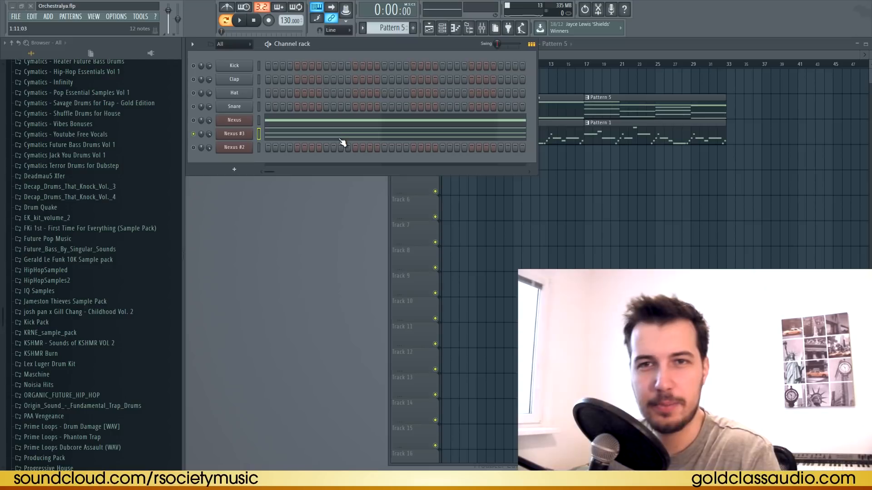
Step: Select bars 17 to 25 in the playlist and create an automation clip for the Nexus #3 channel volume there
left_click_drag(586, 64, 654, 68)
left_click(240, 135)
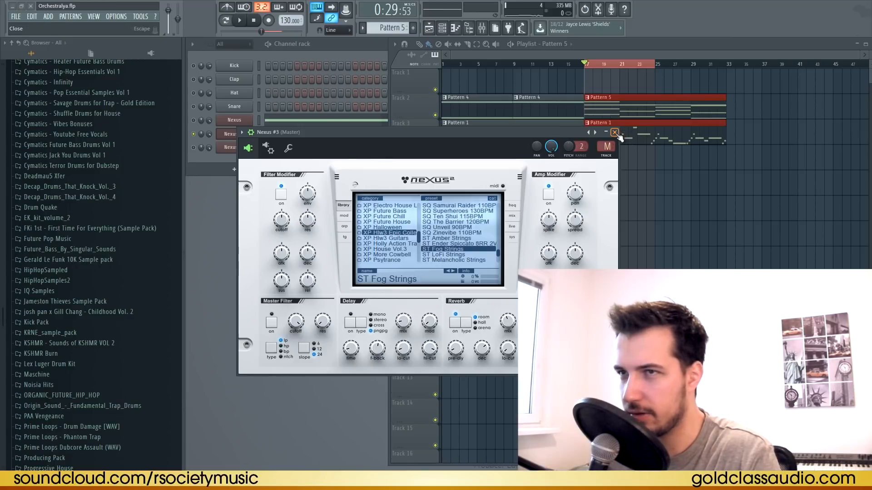
left_click(614, 132)
right_click(209, 135)
left_click(257, 191)
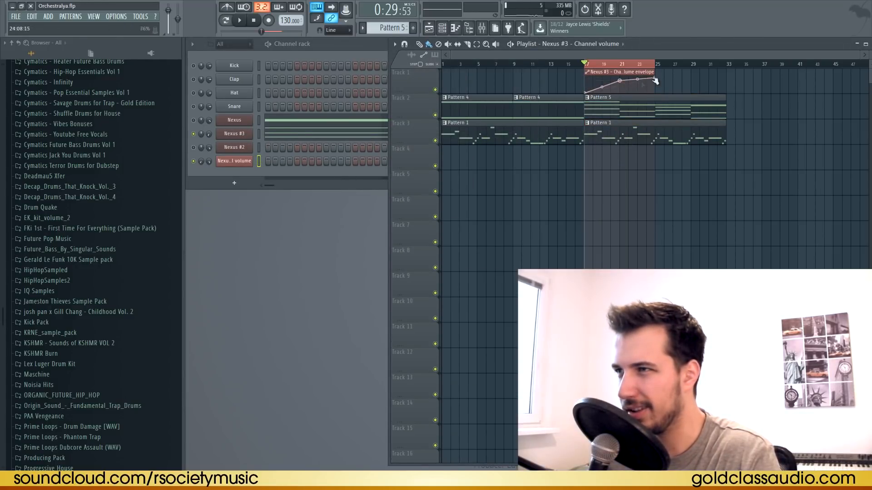
Step: Shape the Nexus #3 volume envelope to fall toward bar 25, adjusting its curve while playing the arrangement from bar 17
left_click_drag(656, 94, 671, 85)
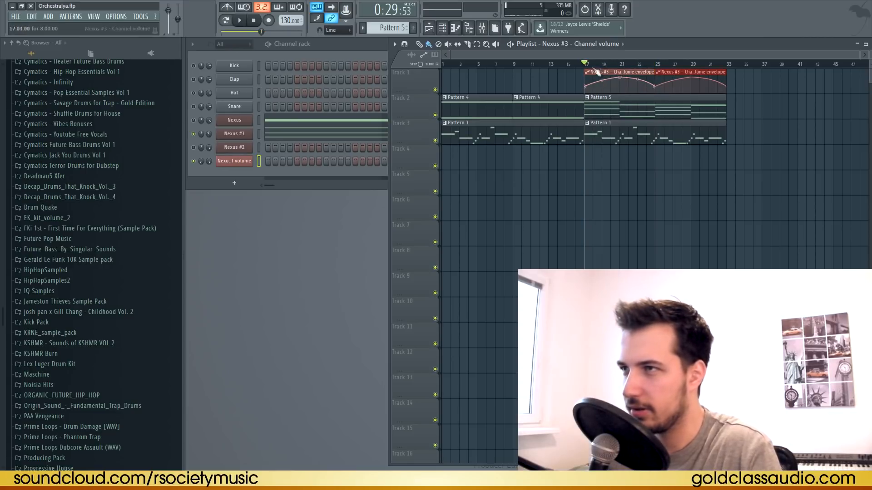
key("space")
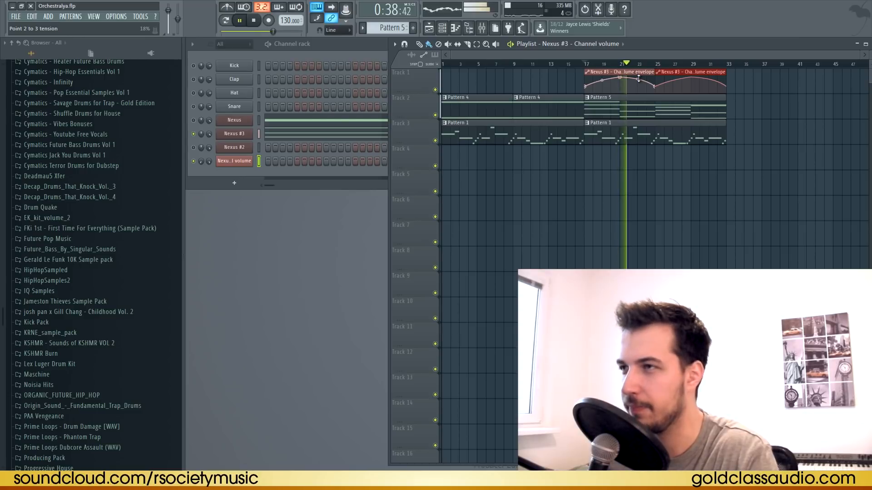
left_click_drag(638, 78, 639, 85)
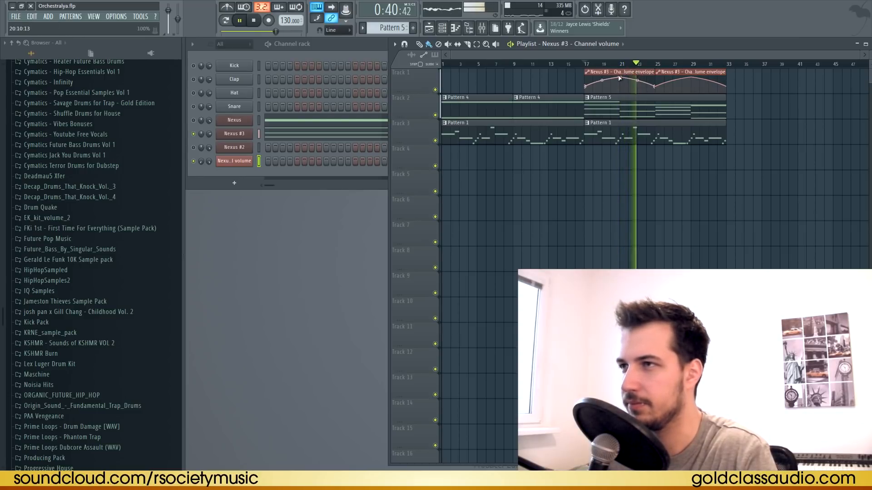
key("space")
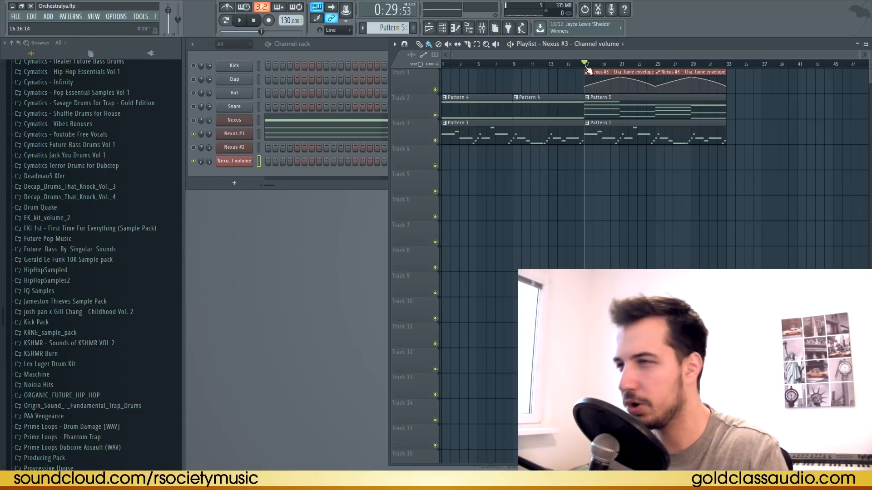
Step: Open the Nexus #3 piano roll in Pattern 5 and delete the E6 note at bar 9
key("F7")
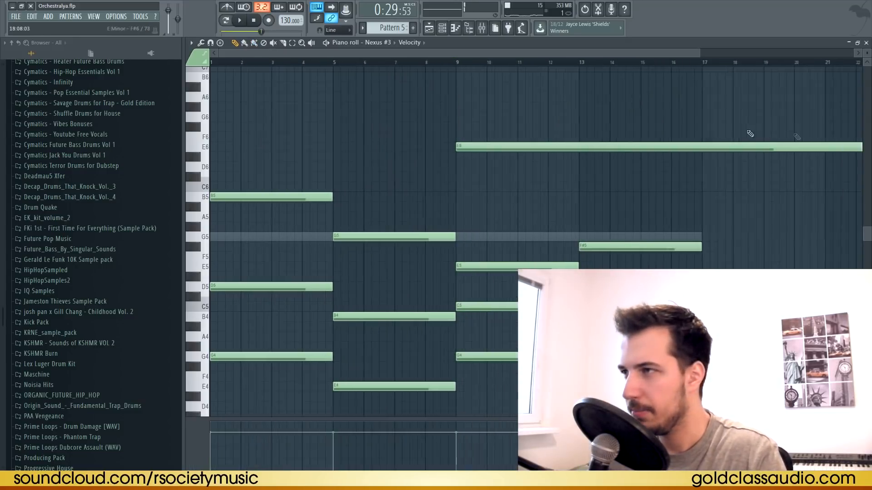
left_click_drag(832, 150, 520, 147)
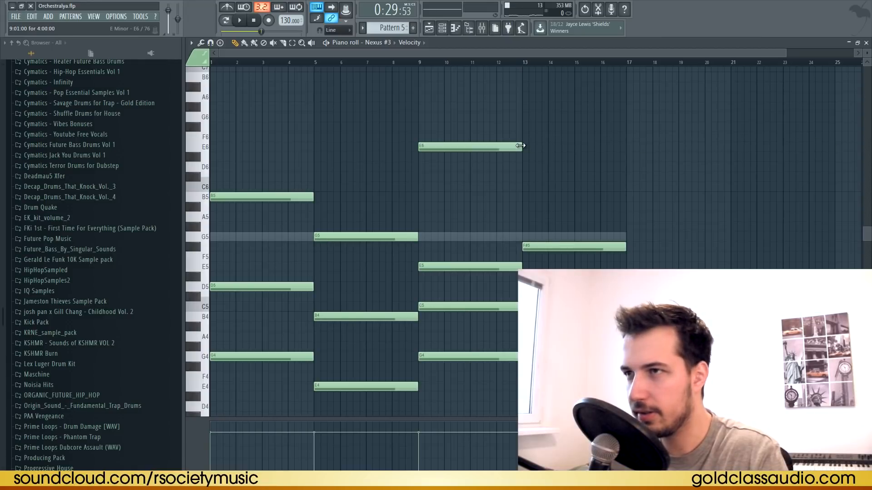
right_click(511, 148)
Step: Add a four-bar B6 note at bar 1 and a two-bar A6 note at bar 3 above the chords
left_click_drag(240, 138, 214, 77)
scroll(310, 128, "up", 1)
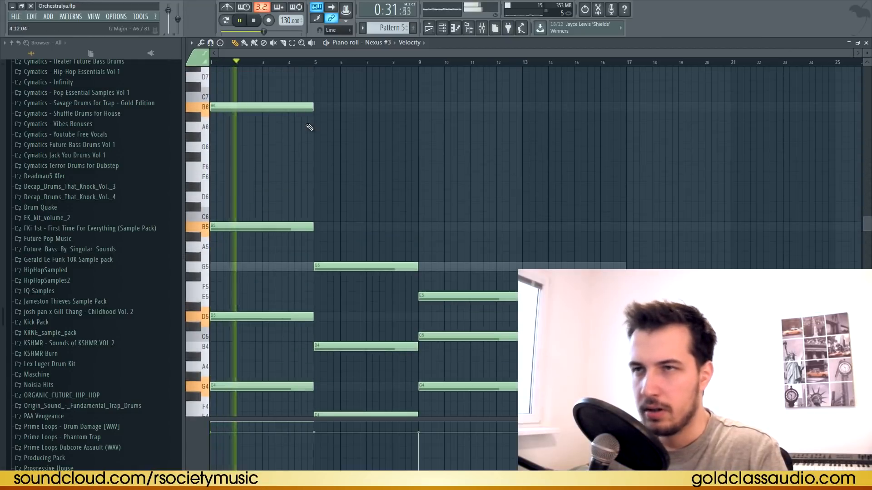
left_click(315, 127)
left_click_drag(318, 128, 264, 126)
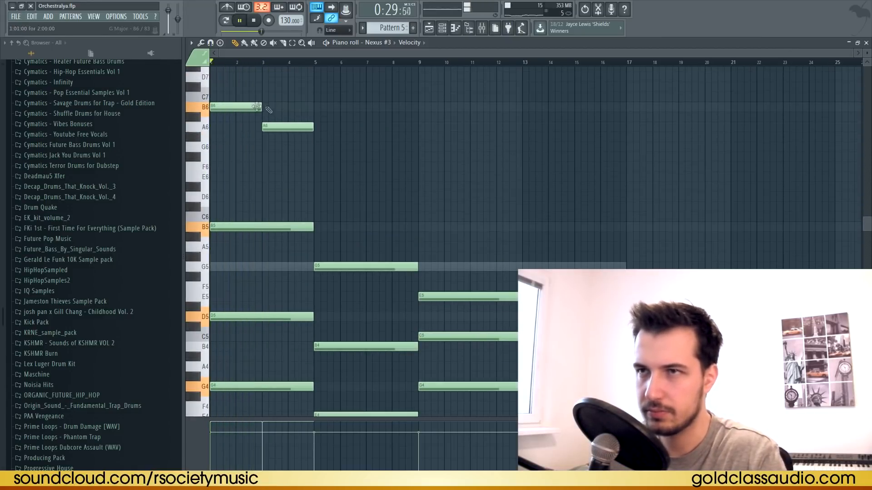
Step: Add four-bar G6 and B6 notes at bar 5 and trim the A6 note to one bar starting at bar 4
left_click(318, 147)
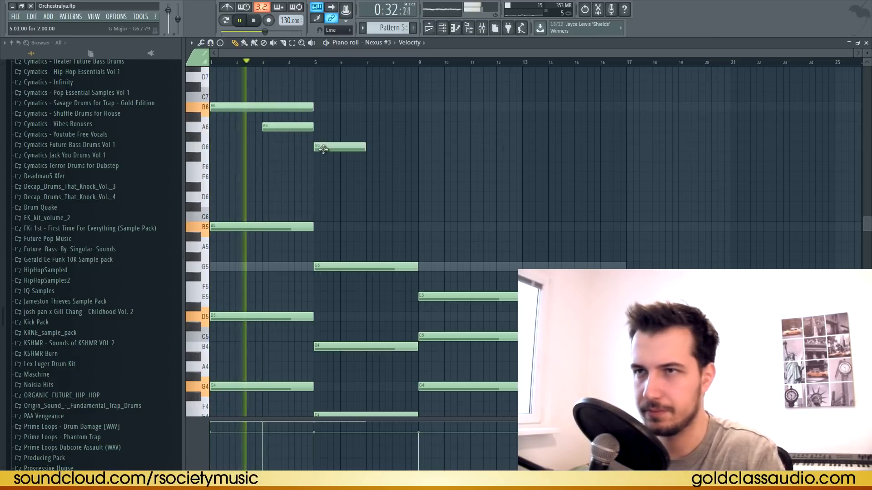
left_click_drag(263, 127, 288, 127)
left_click_drag(365, 146, 418, 147)
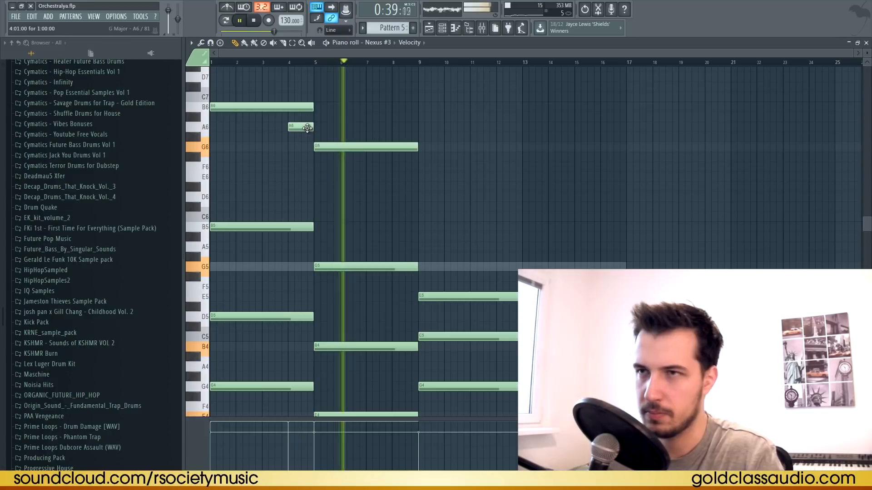
left_click(318, 107)
scroll(302, 68, "up", 2)
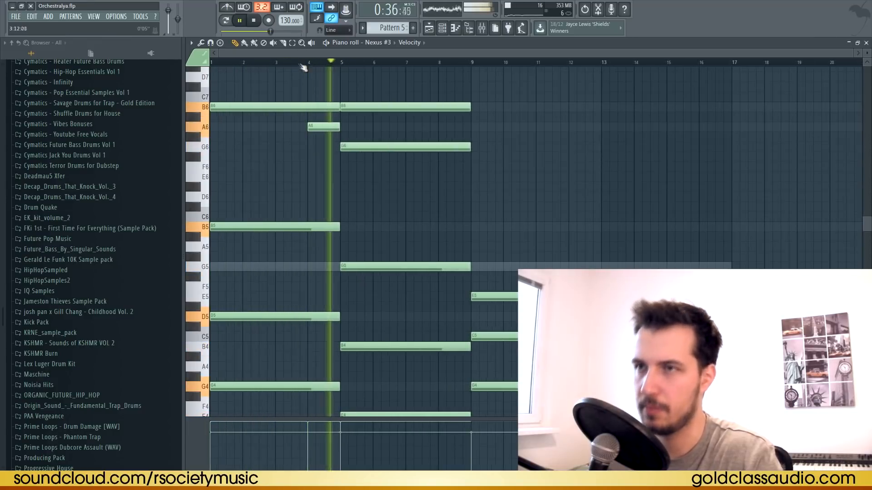
Step: Add four-bar E6 and D7 notes at bar 9 above the third chord
key("space")
left_click(473, 177)
left_click(602, 157)
right_click(602, 158)
key("space")
mouse_move(476, 107)
left_mouse_down()
mouse_move(467, 68)
mouse_move(482, 97)
left_mouse_up()
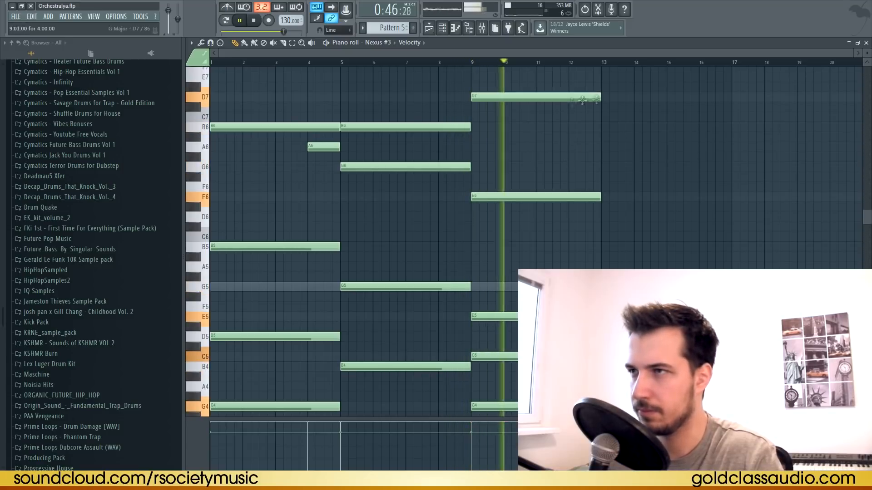
Step: Add a one-bar C7 note at bar 12 and a four-bar A6 note at bar 13, and play the pattern
key("space")
left_click(570, 119)
left_click_drag(601, 144, 601, 147)
left_click_drag(633, 147, 731, 146)
key("space")
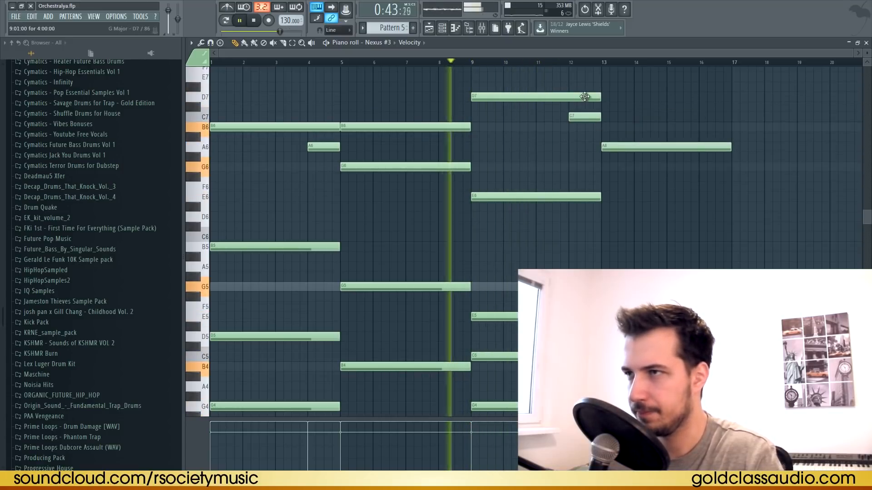
Step: Add a four-bar D6 note at bar 13 and play the pattern at 150 BPM
left_click(608, 217)
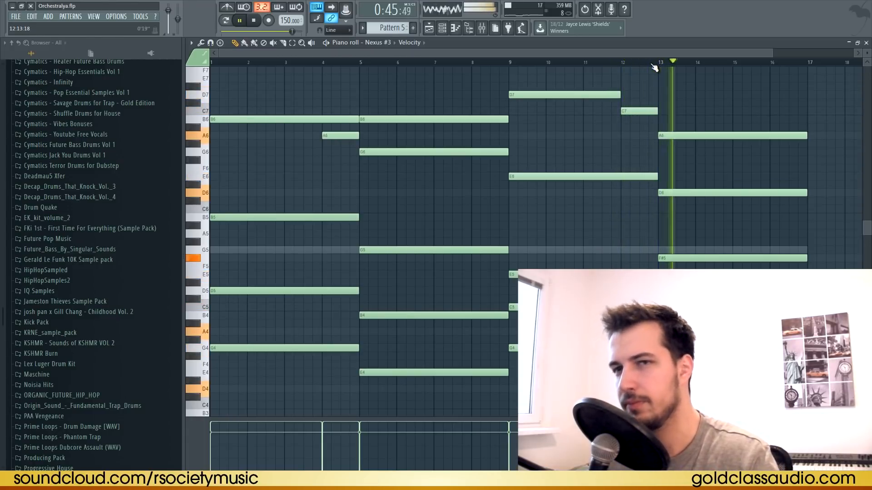
key("F7")
left_click_drag(745, 70, 591, 144)
left_click(620, 169, "ctrl")
left_click(600, 135)
key("space")
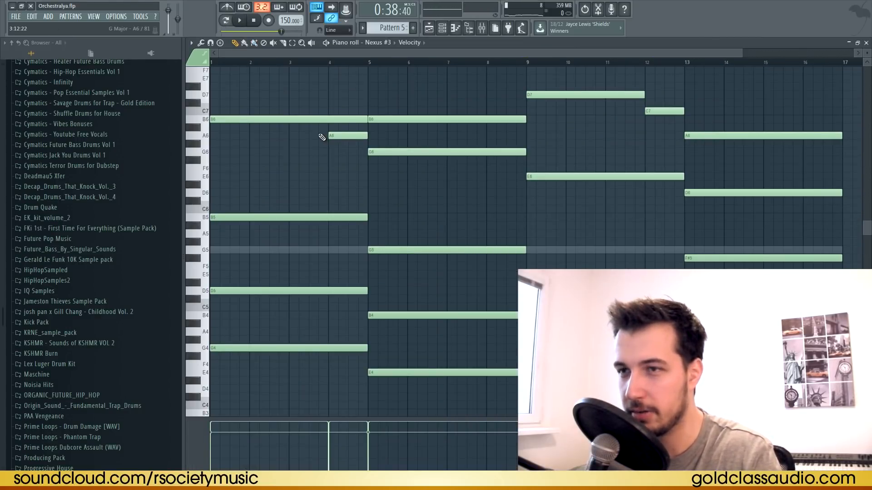
Step: Play the arrangement in the playlist from about bar 16
key("Down")
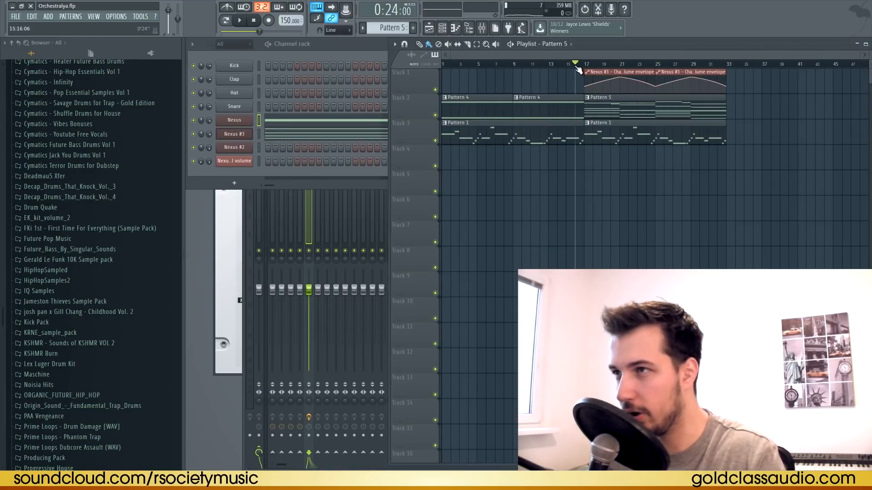
key("space")
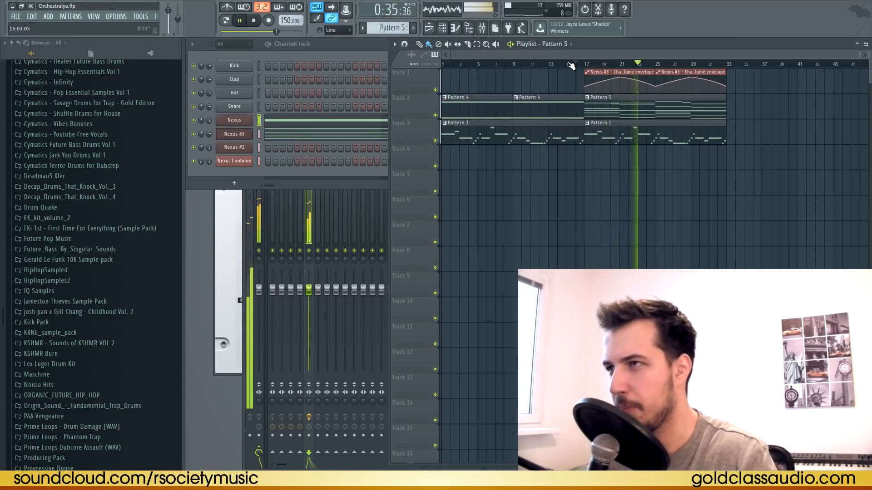
key("space")
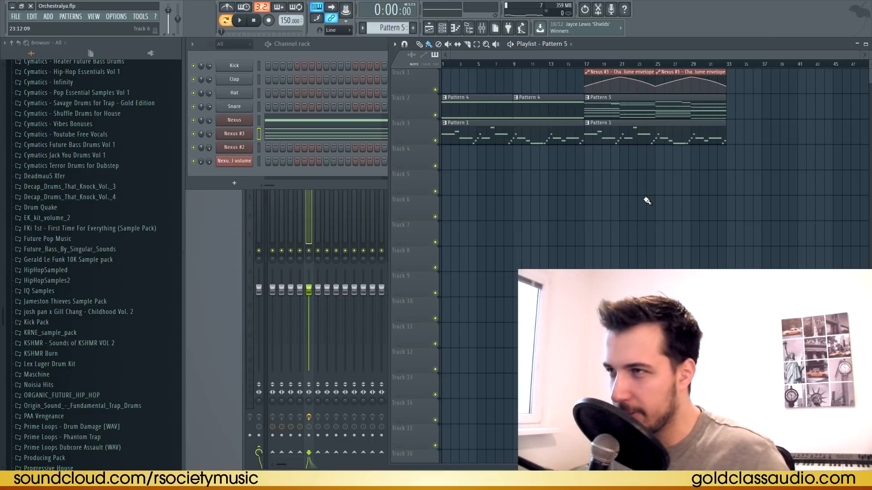
Step: Copy the whole Nexus #2 melody from Pattern 1 and add another Nexus instrument channel
left_click(653, 129)
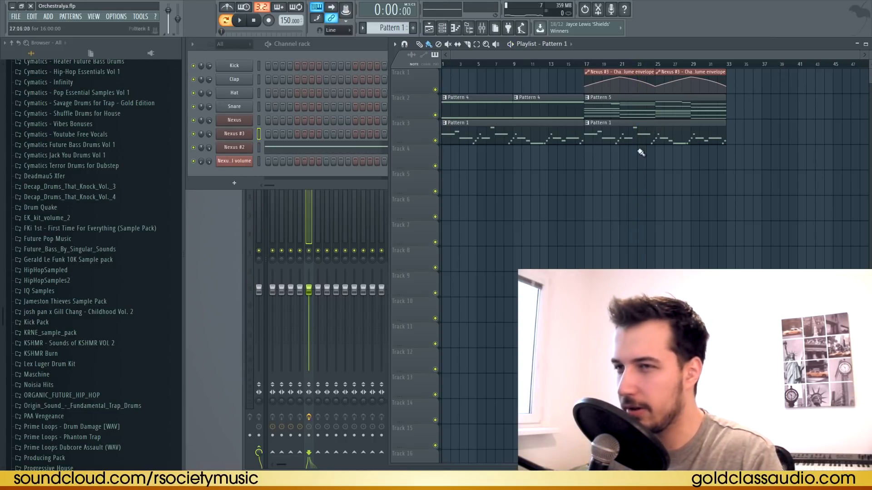
left_click(299, 153)
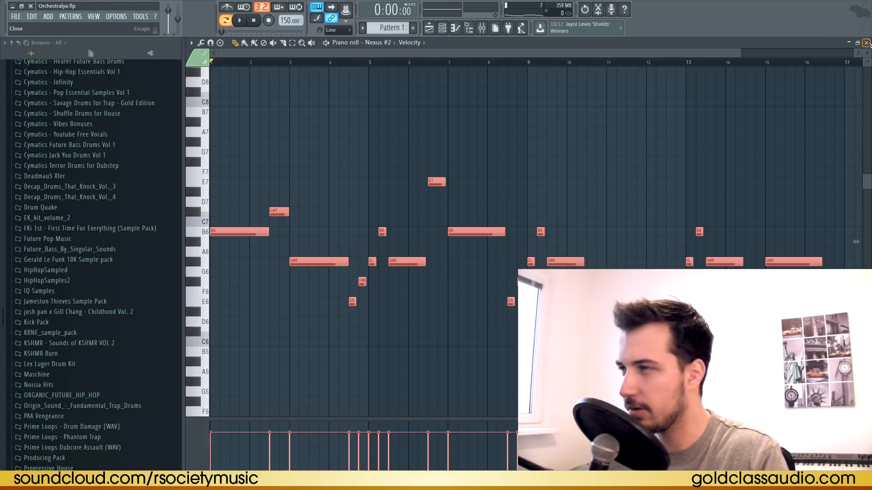
left_click(867, 42)
left_click(49, 17)
mouse_move(90, 36)
left_click(172, 83)
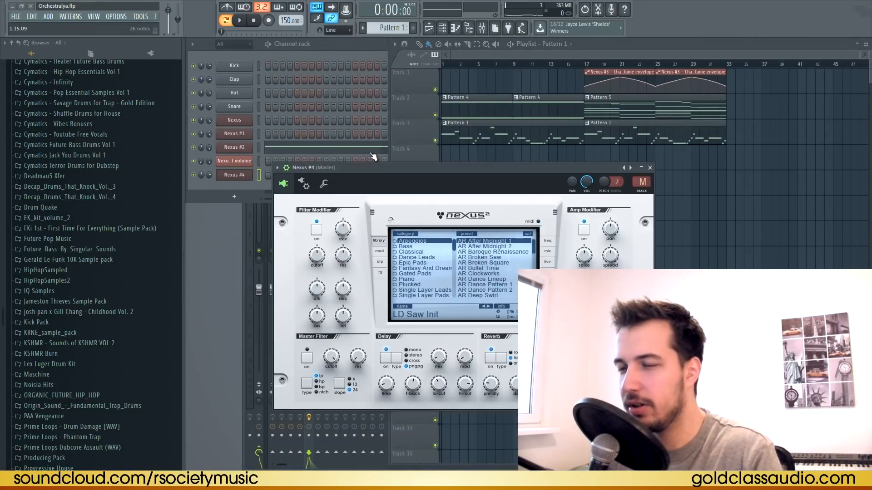
Step: Load a preset from the XP Hlw3 Guitars category into the new Nexus #4 channel
scroll(424, 287, "down", 15)
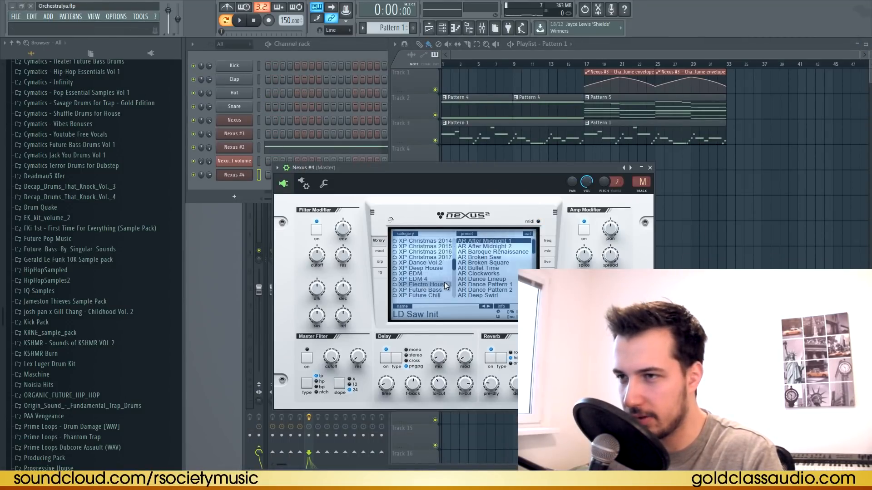
left_click(434, 252)
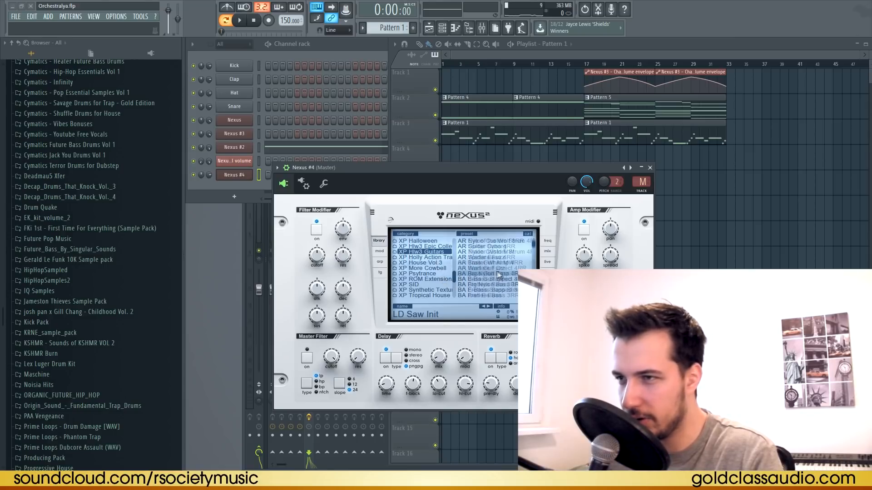
scroll(499, 271, "down", 3)
left_click(488, 285)
Step: Paste the melody one octave lower into Nexus #4 and add a short E5, F#5, G#5 run in bar 6
key("space")
key("F7")
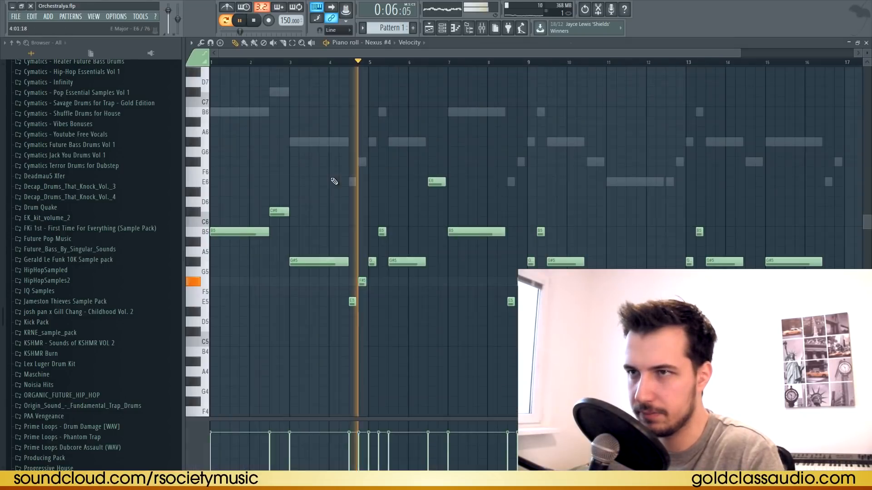
key("space")
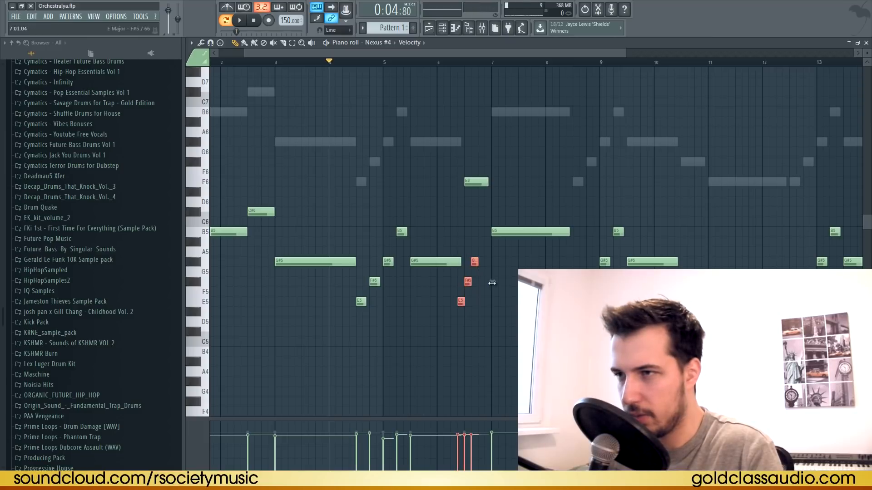
key("space")
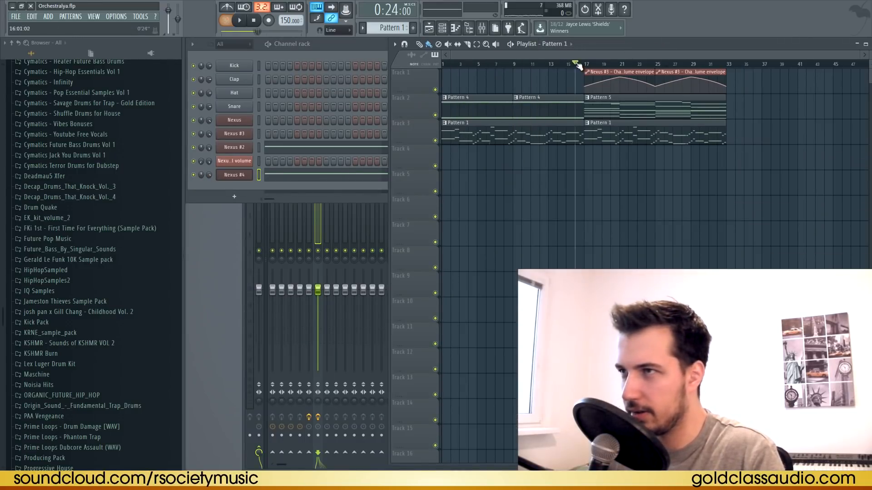
Step: Clone the Nexus #2 channel and preview the chord part with one-beat opening notes in Pattern 3
right_click(248, 144)
left_click(299, 200)
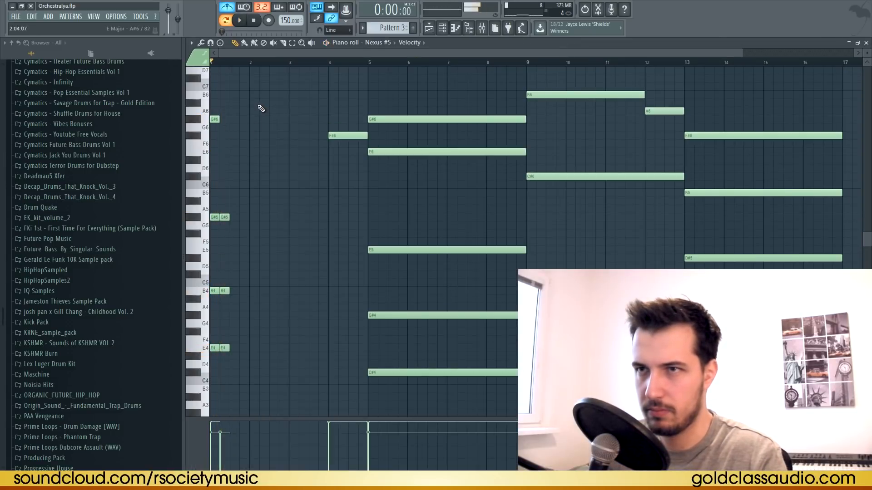
key("space")
left_click_drag(190, 320, 193, 325)
key("space")
key("space")
Step: Repeat the one-beat notes of the first chord in Nexus #5 across bars 1 to 4
left_click_drag(269, 101, 197, 361)
key("ctrl+b")
key("ctrl+b")
key("ctrl+b")
key("ctrl+b")
key("ctrl+b")
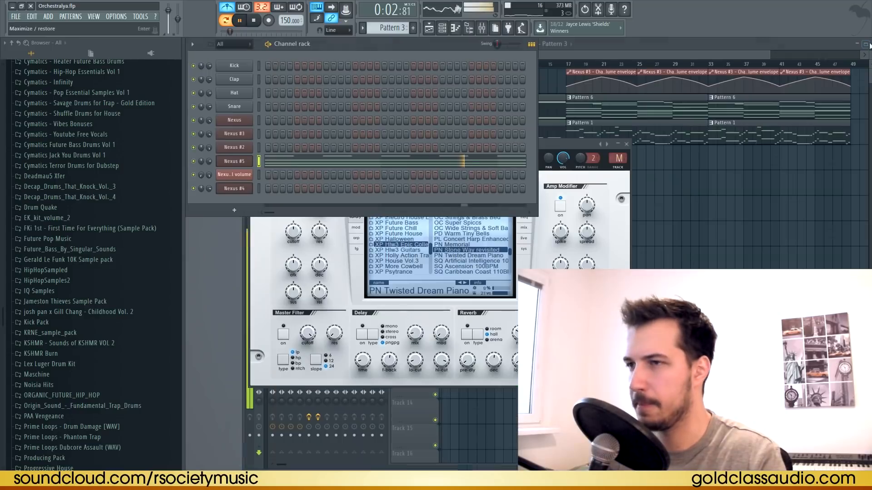
Step: Solo the Nexus #5 channel, stop playback and open its instrument
right_click(209, 161)
left_click(211, 166)
left_click(240, 20)
left_click(240, 165)
left_click(240, 165)
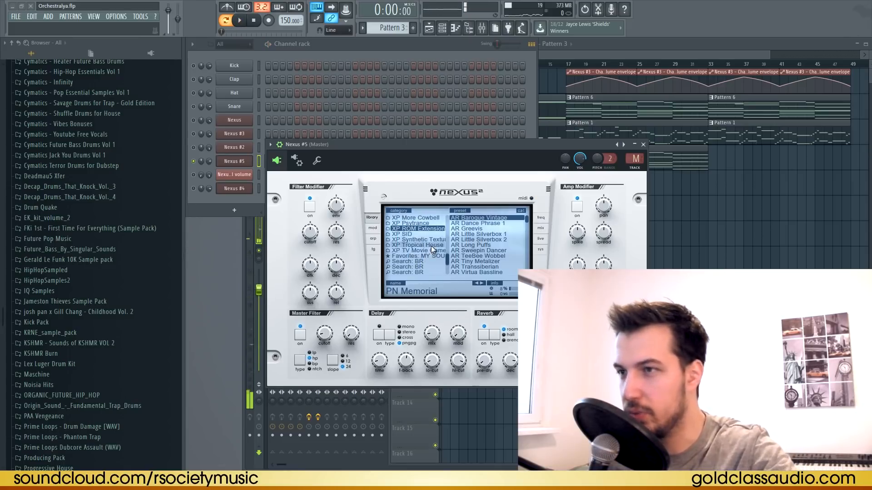
Step: Load the ST Ender Spiccato 8RR preset from the XP Hlw3 Epic category into Nexus #5 and play the pattern
scroll(430, 246, "up", 7)
left_click(427, 235)
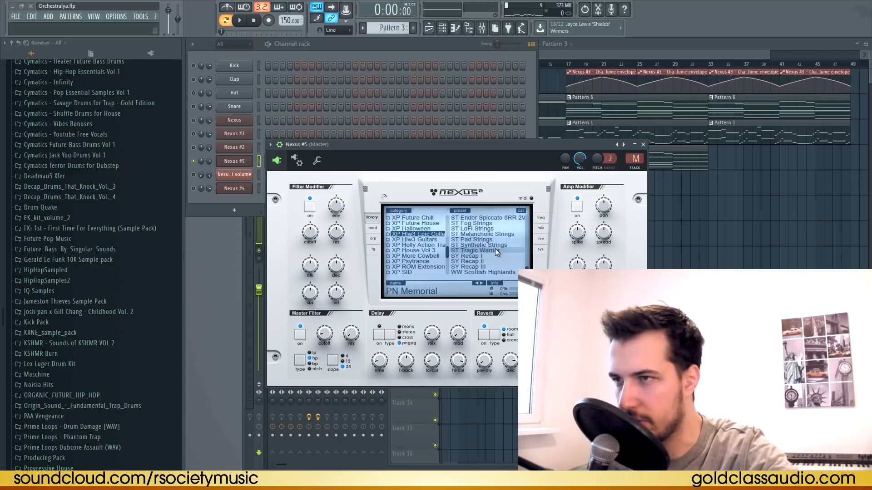
left_click(481, 217)
key("space")
left_click(335, 44)
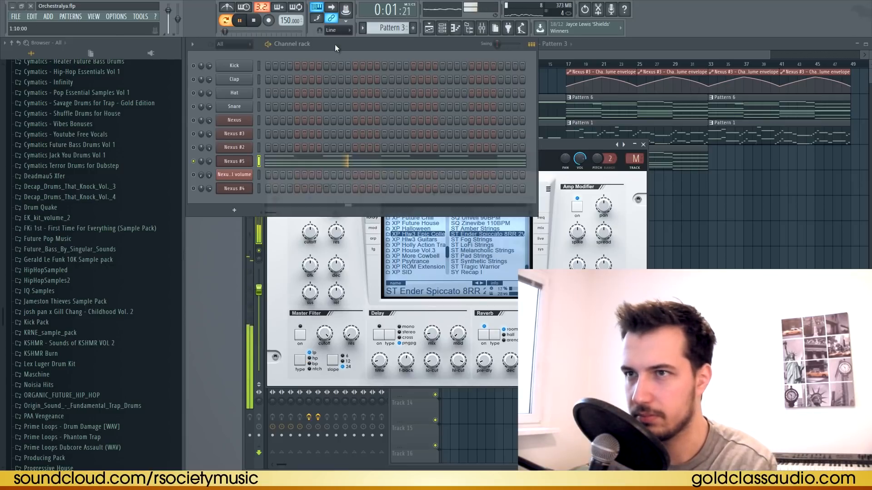
Step: Shorten the Nexus #5 chord notes at bar 9 to one beat and repeat them up to bar 13
left_click(334, 163)
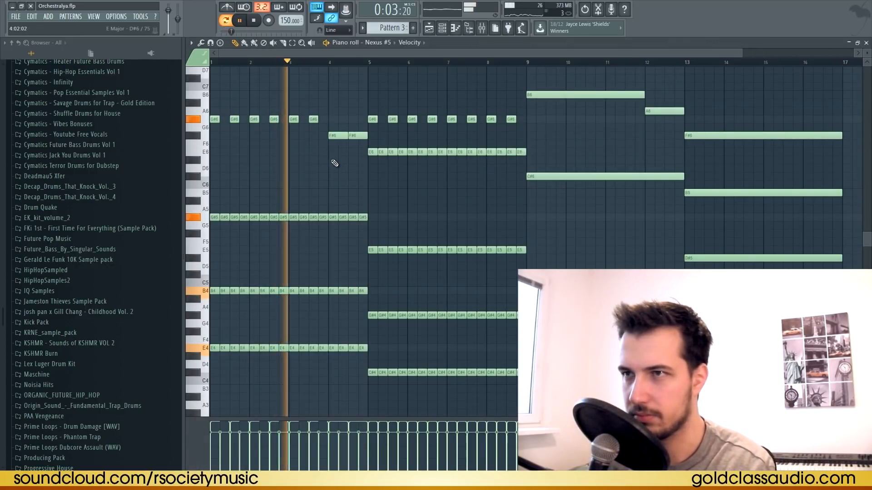
left_click_drag(590, 84, 698, 221)
left_click_drag(598, 358, 599, 360)
left_click_drag(651, 156, 639, 369)
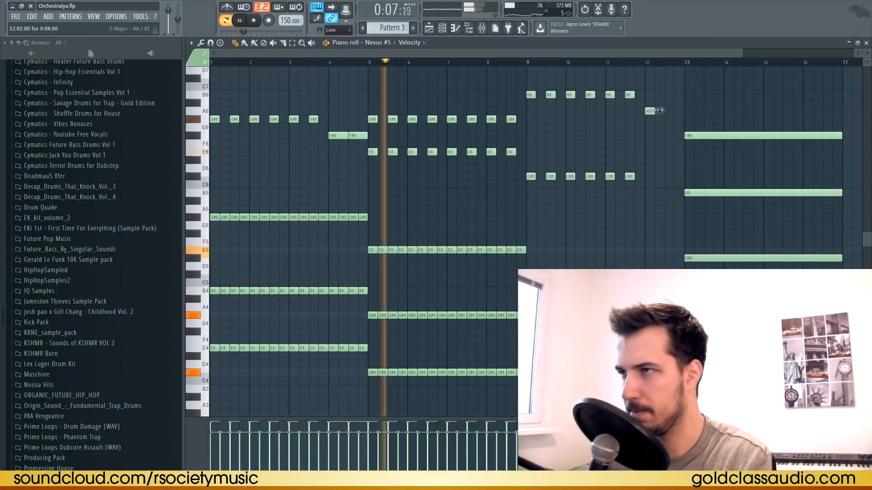
left_click_drag(654, 166, 626, 363)
key("ctrl+b")
key("ctrl+b")
Step: Shorten the last chord's notes at bar 13 to one beat and repeat them through the following bars
left_click_drag(775, 128, 744, 414)
left_click_drag(841, 246, 695, 247)
left_click(699, 244)
left_click_drag(705, 111, 686, 364)
key("ctrl+b")
key("ctrl+b")
key("ctrl+b")
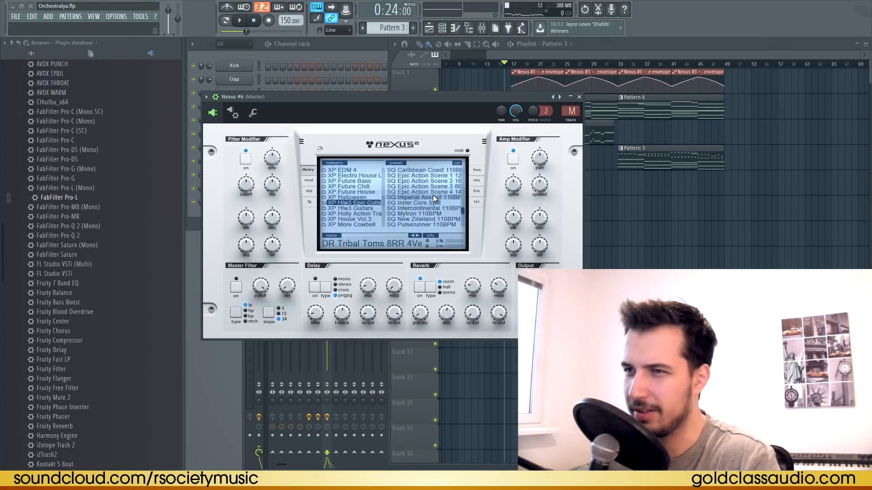
Step: Load the WW Scottish Highlands 2 preset into Nexus #6 and draw a one-and-a-half-bar E6 note at bar 1 of Pattern 4
scroll(433, 195, "down", 3)
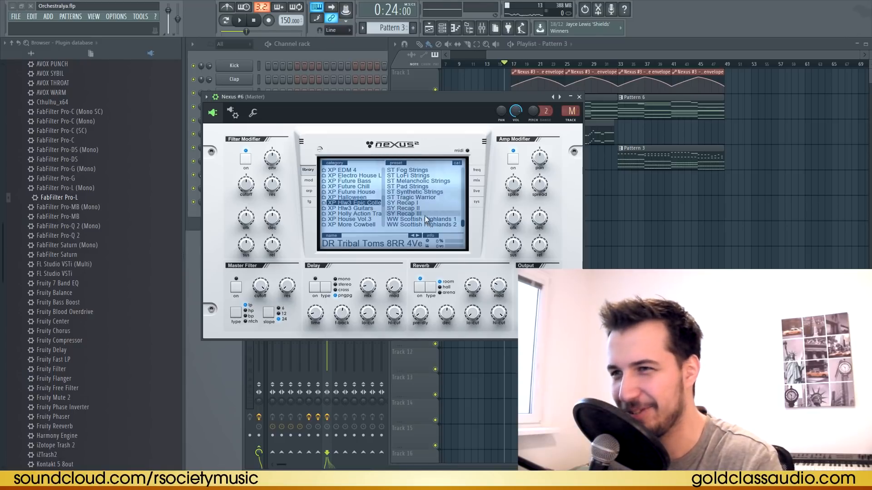
left_click(427, 224)
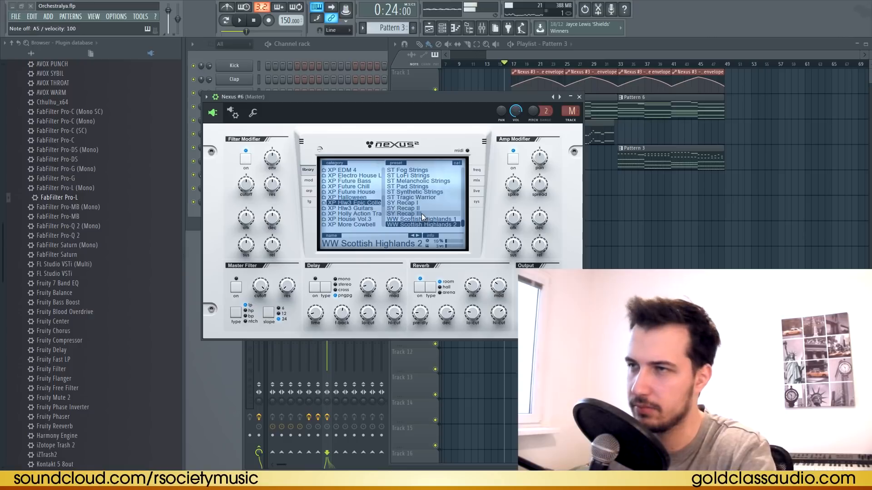
left_click_drag(336, 203, 409, 203)
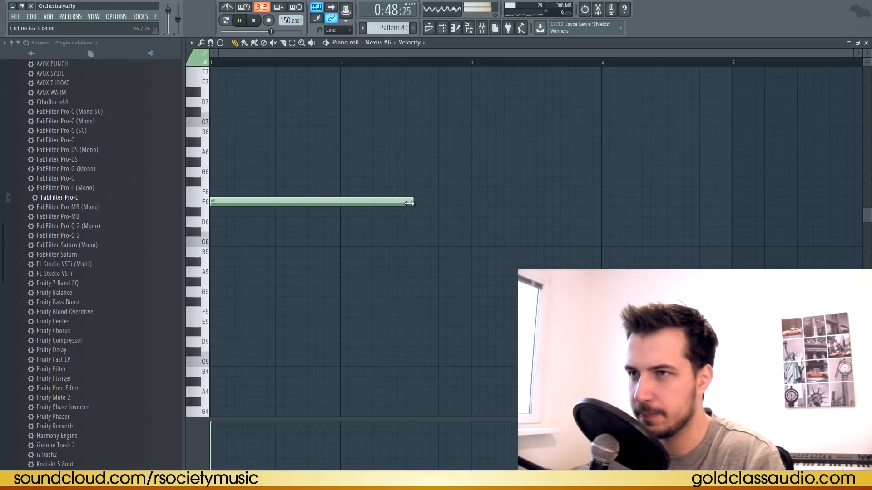
scroll(383, 67, "down", 1)
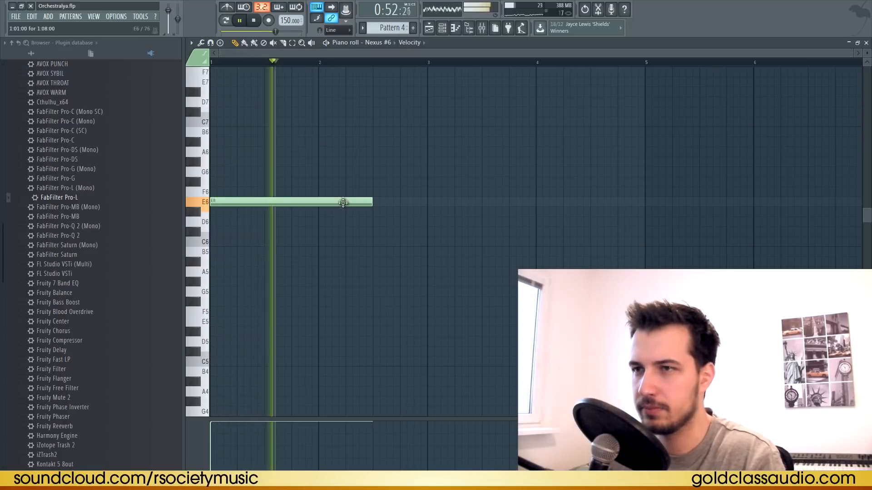
Step: Add a one-bar E6 note at bar 3 and half-bar G#6 and F#6 notes in bar 4, and transpose the melody down an octave
left_click(431, 201)
left_click_drag(588, 201, 538, 201)
left_click(540, 161)
left_click_drag(643, 162, 590, 162)
left_click(593, 181)
key("ctrl+Down")
Step: Extend the first E5 note to almost two bars and add a one-bar G#5 note at bar 5
scroll(362, 81, "down", 1)
left_click(340, 261)
right_click(340, 261)
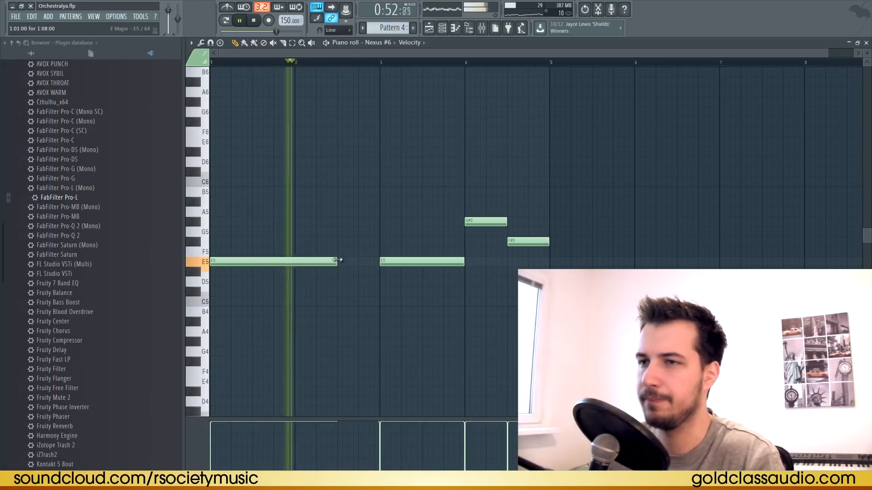
left_click_drag(336, 262, 373, 262)
left_click(554, 222)
left_click_drag(592, 222, 635, 221)
scroll(559, 91, "down", 1)
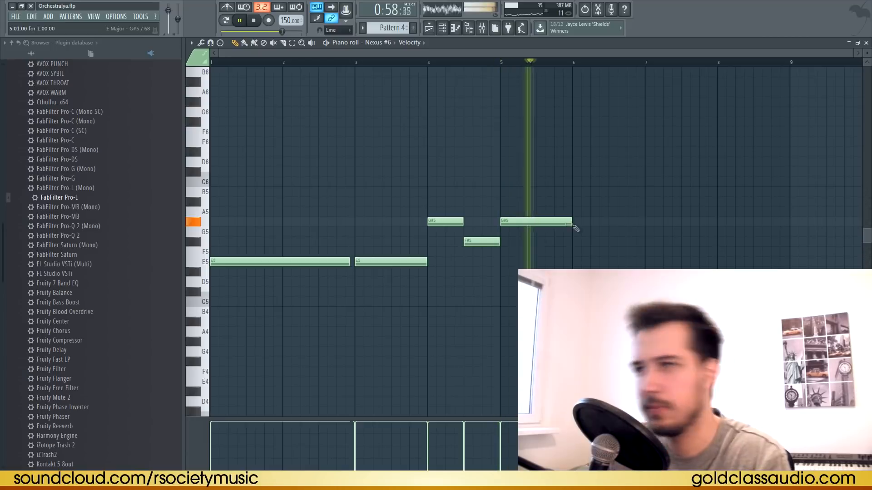
Step: Add one-bar C#6 and B5 notes at bars 6 and 7 and play from bar 5
left_click(577, 172)
left_click(650, 191)
left_click(502, 63)
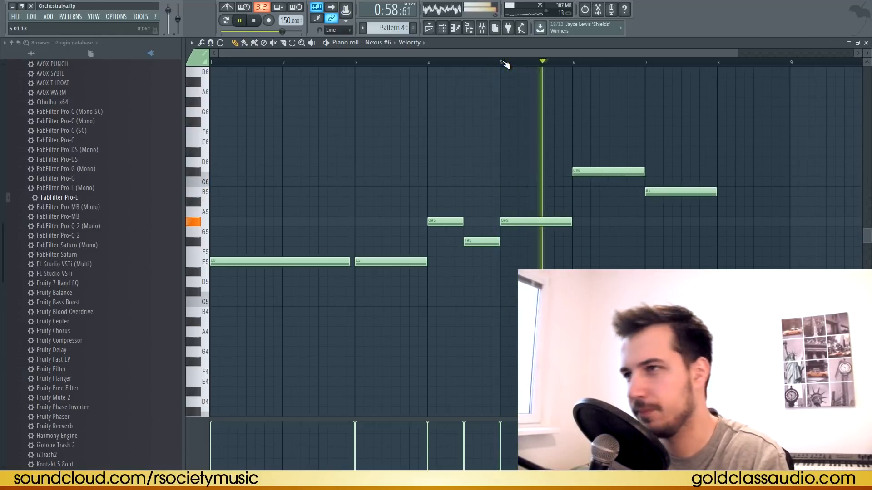
Step: Lengthen the B5 note to one and a half bars and continue the melody up to a two-bar F#6 note at bar 15
scroll(506, 64, "down", 1)
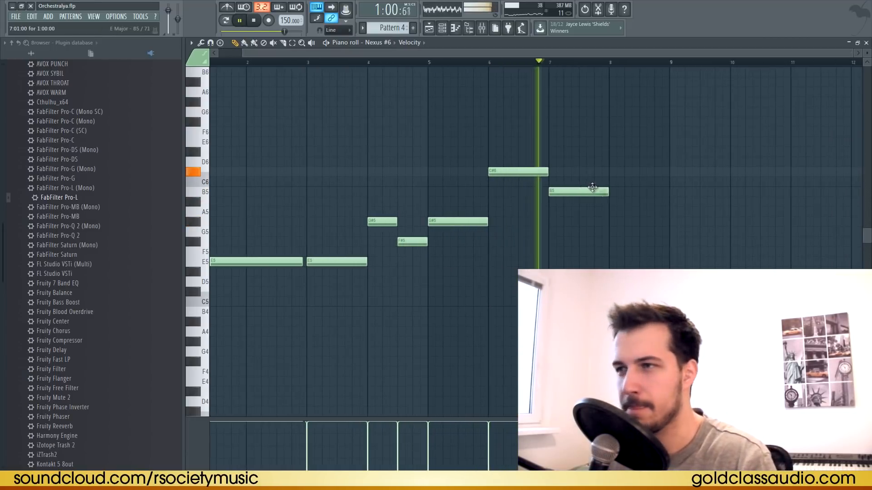
left_click_drag(609, 191, 667, 195)
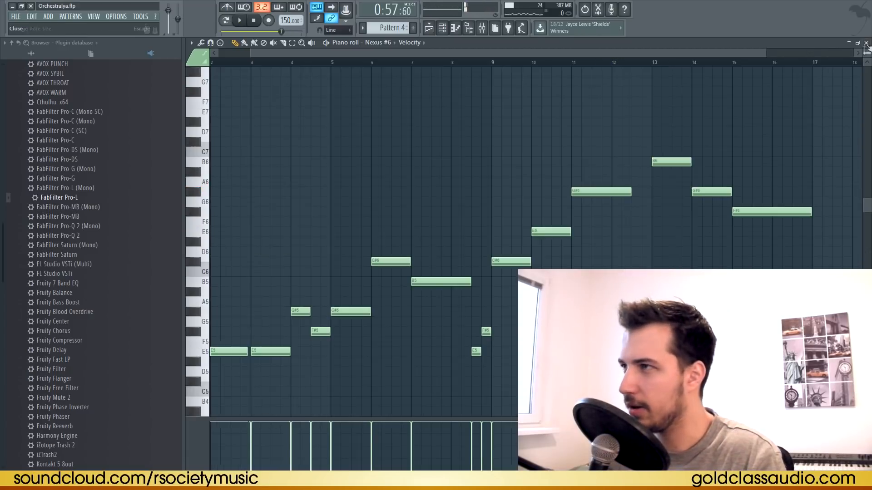
left_click(866, 43)
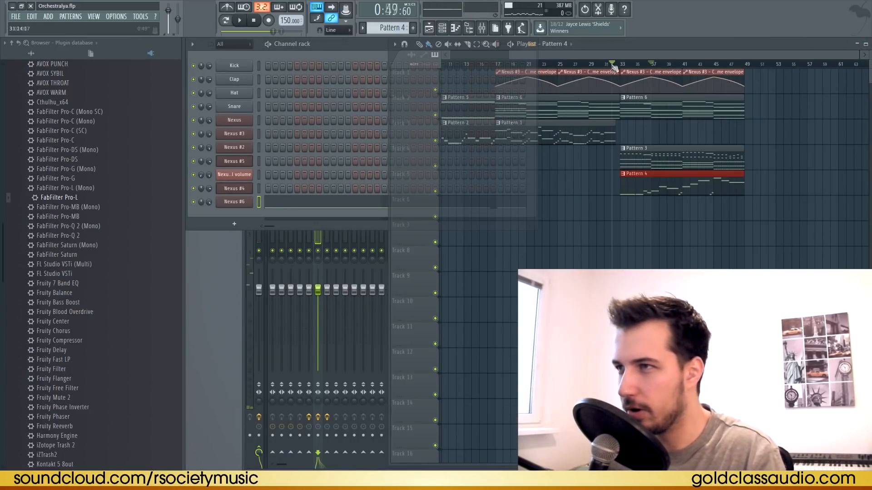
Step: Clone the Nexus #5 channel and fill a new pattern with repeated one-beat E3, C#3, E3 and B3 notes, four bars each
left_click(236, 161)
right_click(241, 159)
left_click(272, 213)
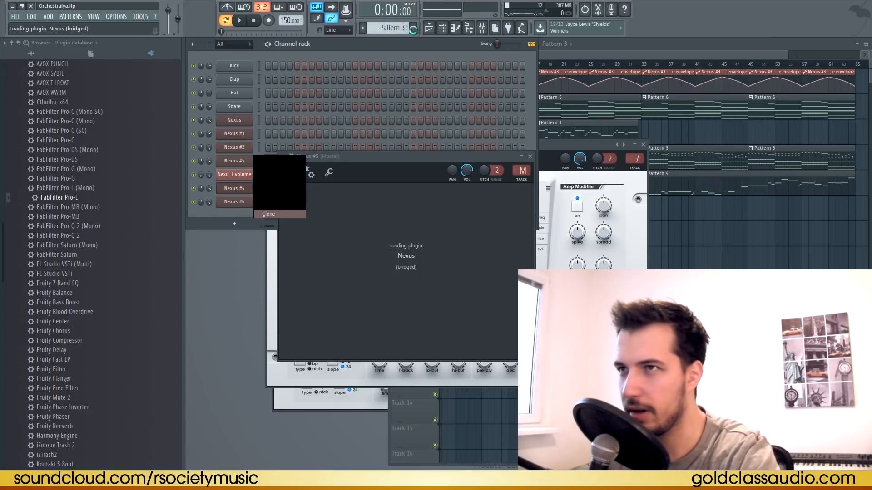
left_click(414, 28)
right_click(234, 175)
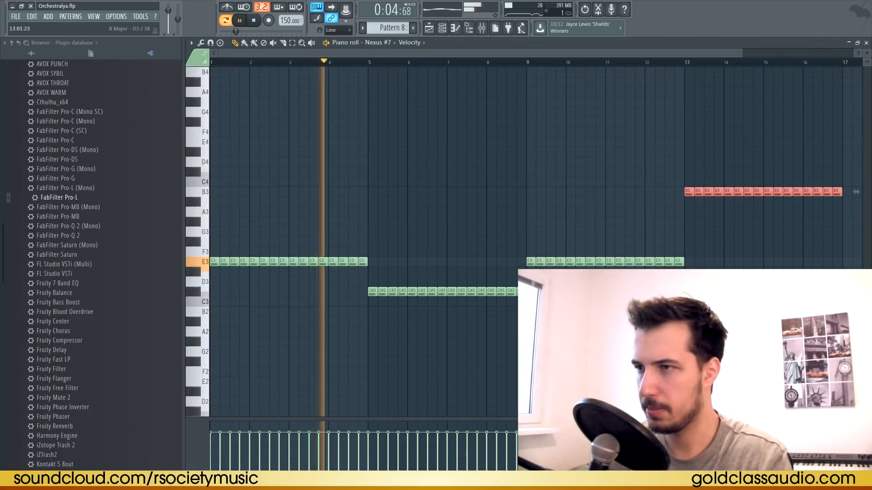
Step: Place Pattern 8 at bars 33 and 49 in the playlist and play the arrangement from about bar 31
key("ctrl+d")
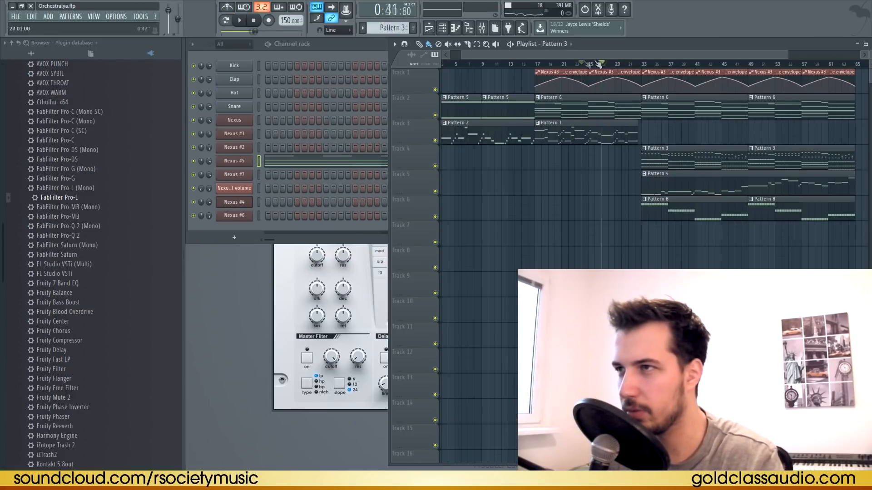
left_click(630, 64)
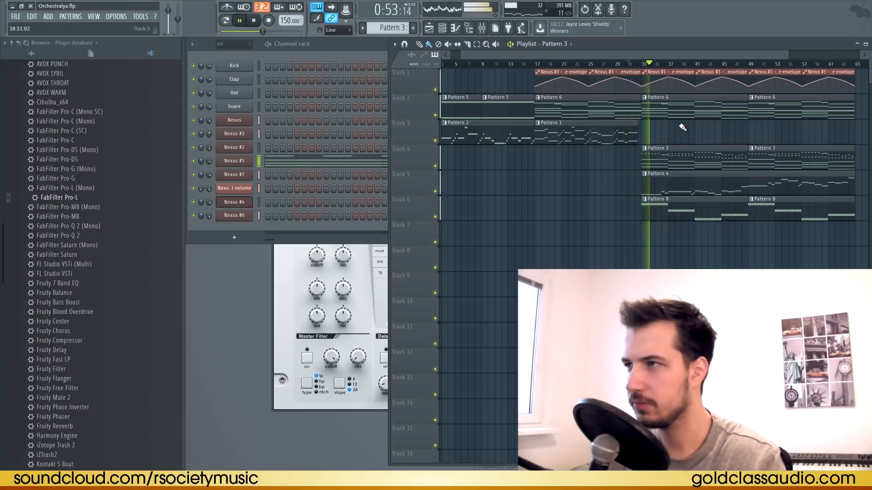
Step: Place a separate copy of the bar 17 melody at bar 49 on track 3 and select its Nexus #4 channel
left_click(208, 119)
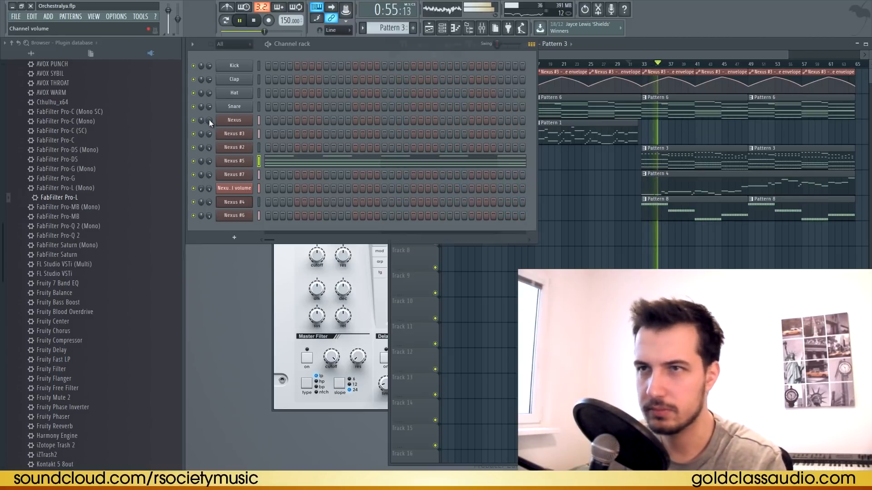
left_click_drag(657, 55, 687, 64)
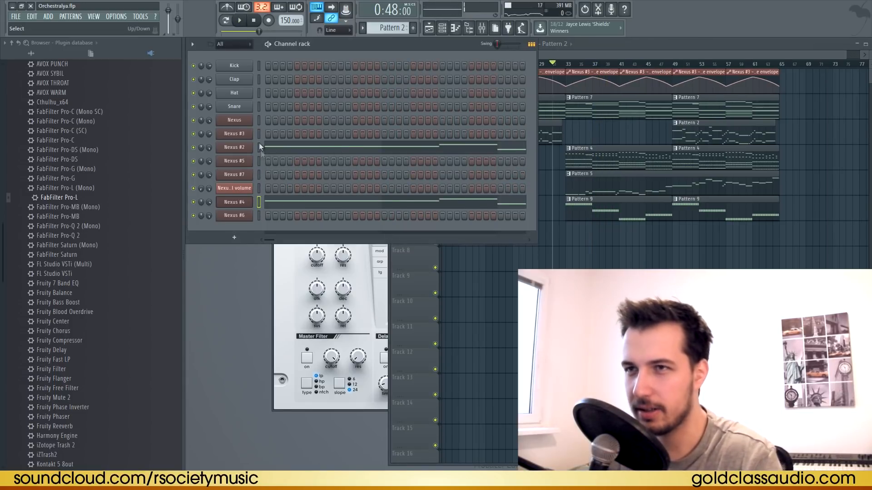
left_click(259, 147)
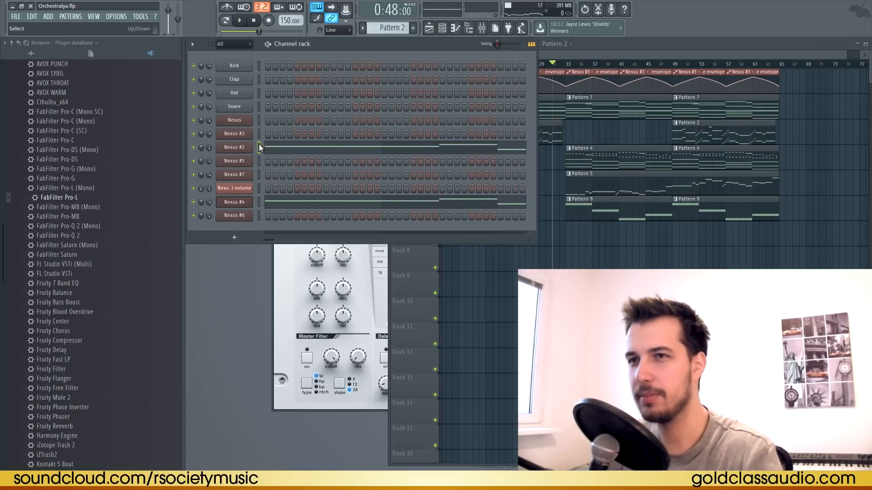
left_click(259, 199)
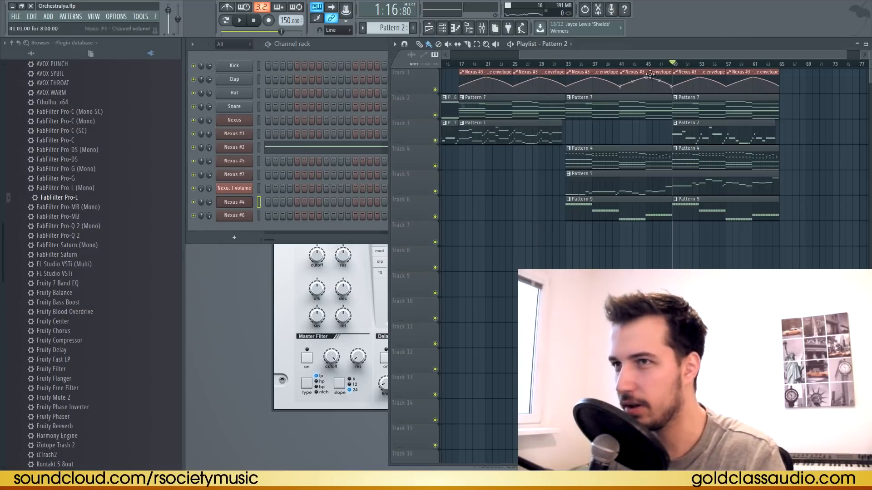
Step: Replace the bar 49 melody with a repeating eighth-note E7, D#7, C#7, B6 figure on a new Nexus #8 channel, looped up to bar 65
left_click(293, 146)
left_click_drag(213, 101, 209, 74)
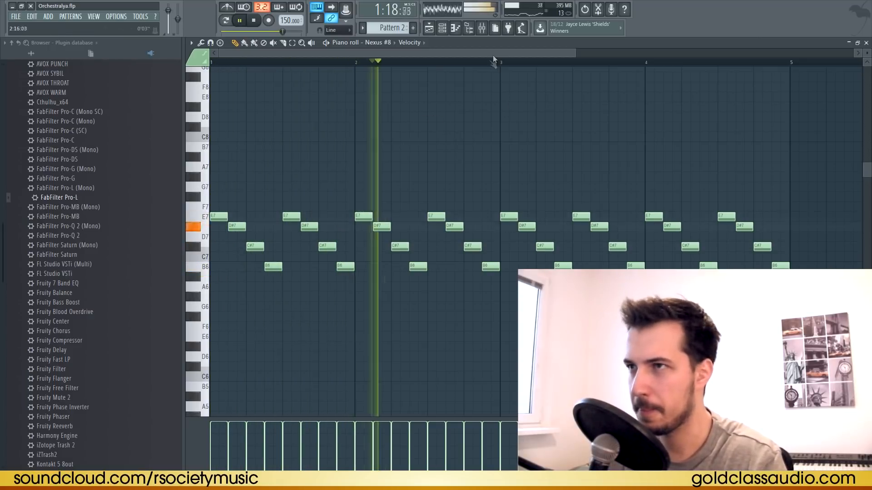
key("F7")
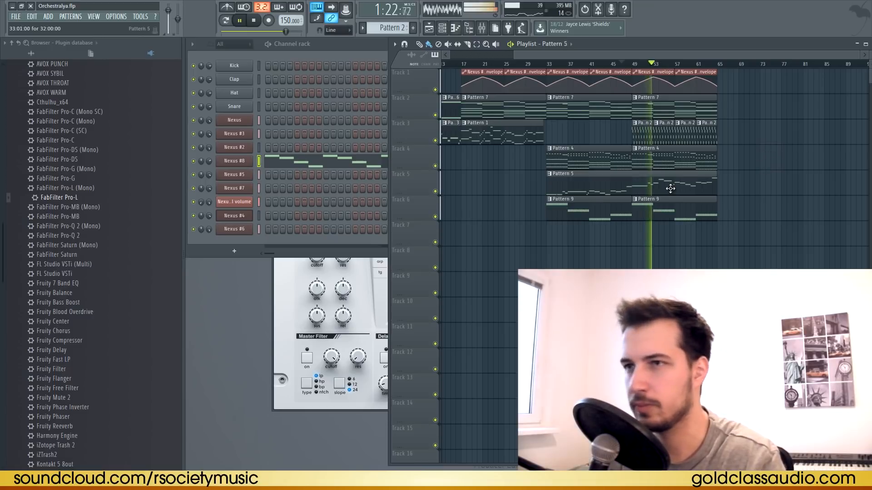
Step: Duplicate the clips between bars 49 and 65 and move the copies to bar 65
left_click(672, 190)
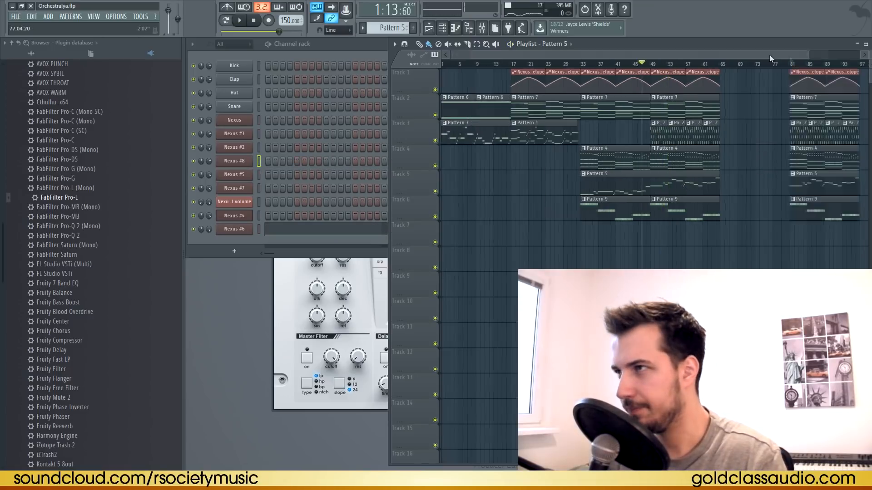
left_click_drag(771, 56, 803, 55)
left_click_drag(835, 262, 723, 78)
left_click_drag(774, 136, 703, 137)
Step: Add another Nexus channel and make the Pattern 7 clip at bar 49 unique
left_click(636, 106)
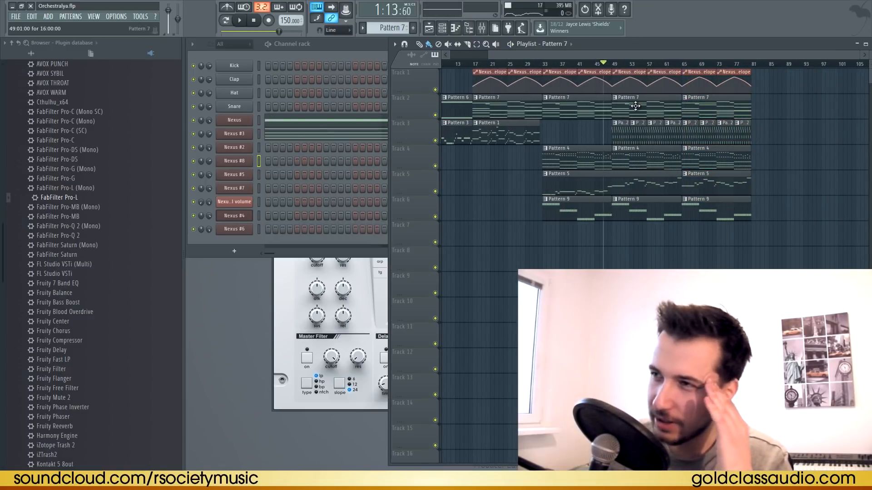
left_click_drag(614, 66, 642, 107)
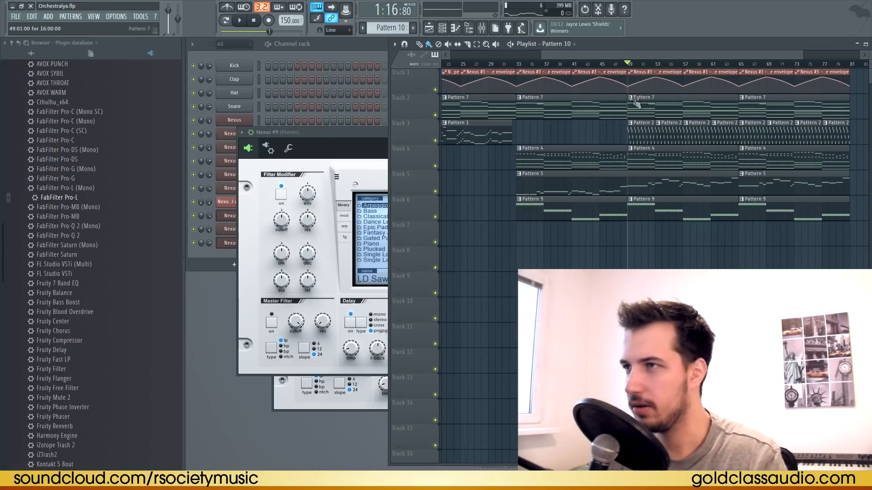
left_click(630, 98)
left_click(645, 149)
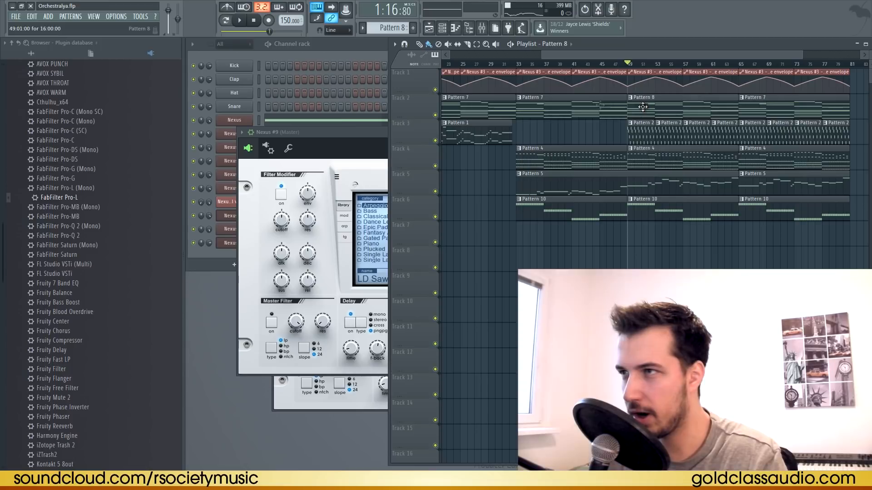
Step: Play the Nexus #3 chords of the unique bar 49 pattern in the piano roll
double_click(643, 106)
key("space")
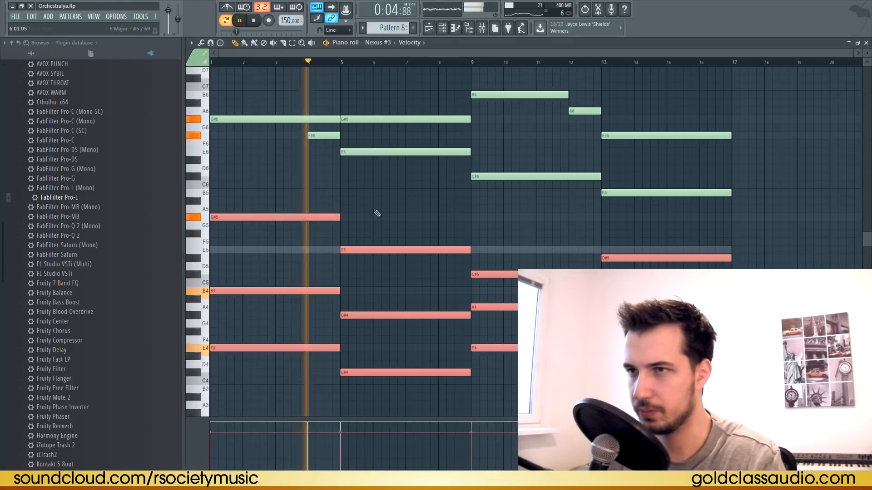
left_click(866, 42)
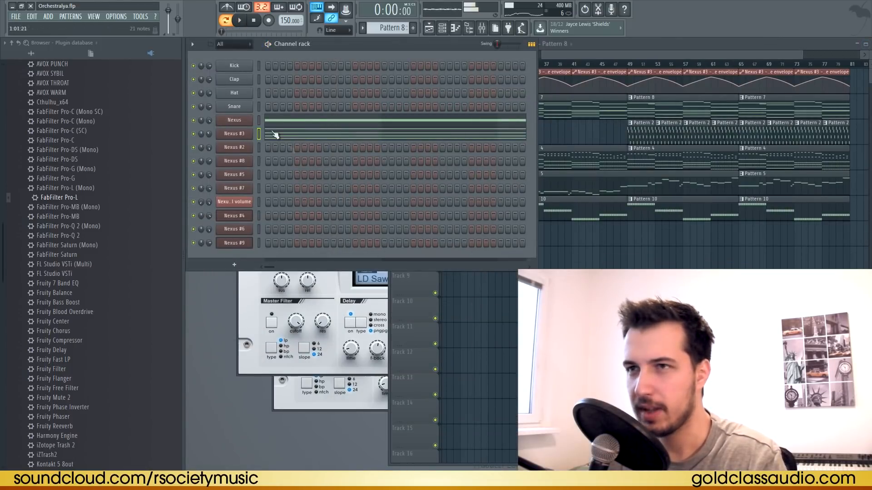
Step: Load the OC Epic Dawn Split preset in Nexus #9 and enter four-bar E5, C#5, E5 and B4 notes
left_click(235, 244)
key("space")
left_click(235, 243)
key("space")
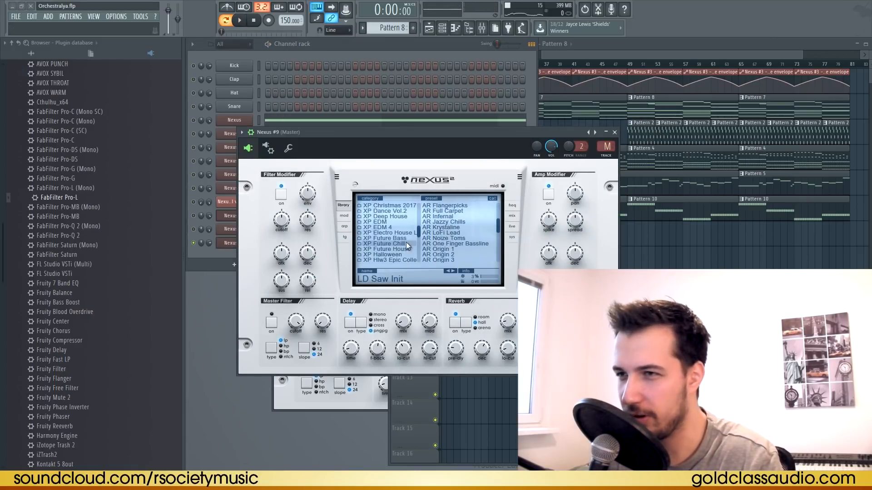
key("F7")
key("space")
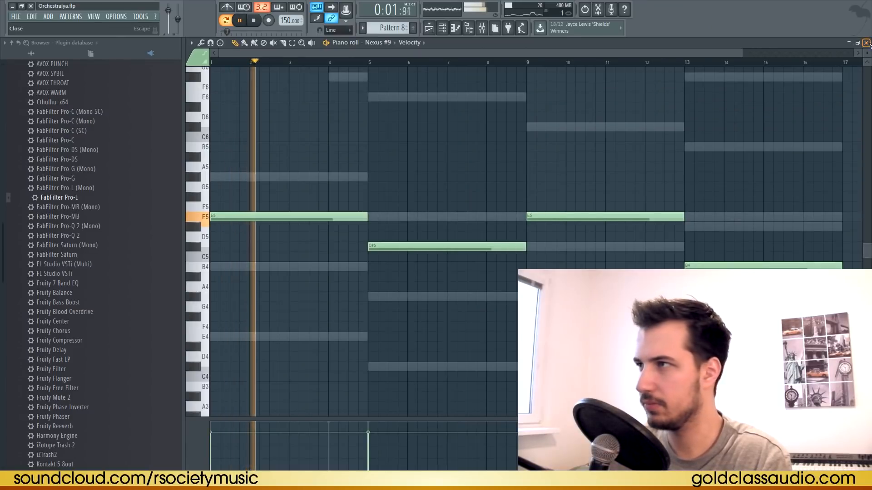
key("F7")
Step: Place the Nexus #9 bass pattern at bar 65 on track 7
left_click(781, 232)
key("space")
left_click_drag(758, 246, 787, 267)
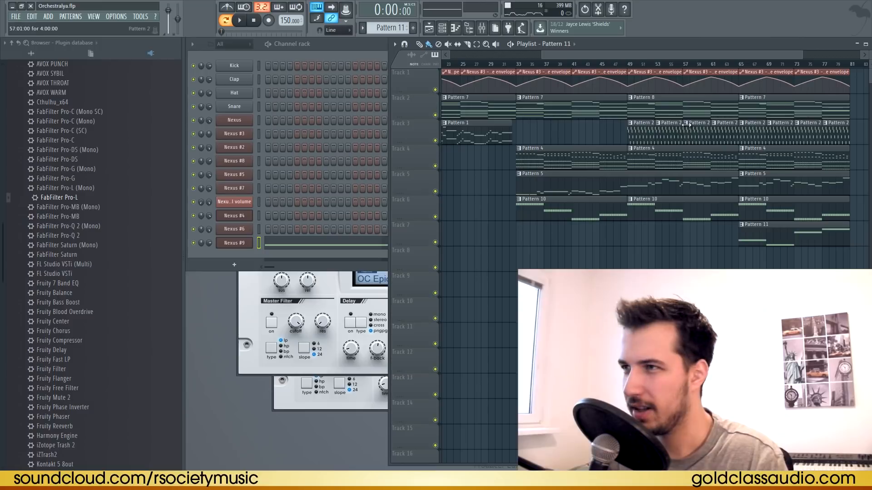
Step: Copy the Nexus #3 chords to a new Nexus #10 channel in a new pattern and load the LD Return of the Emperor preset
left_click(645, 116)
left_click(259, 137)
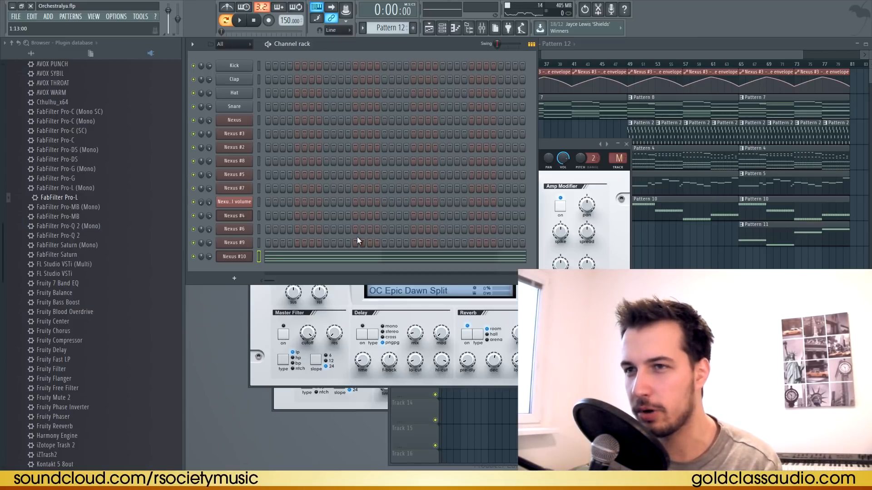
left_click(234, 257)
scroll(477, 252, "up", 2)
left_click(470, 228)
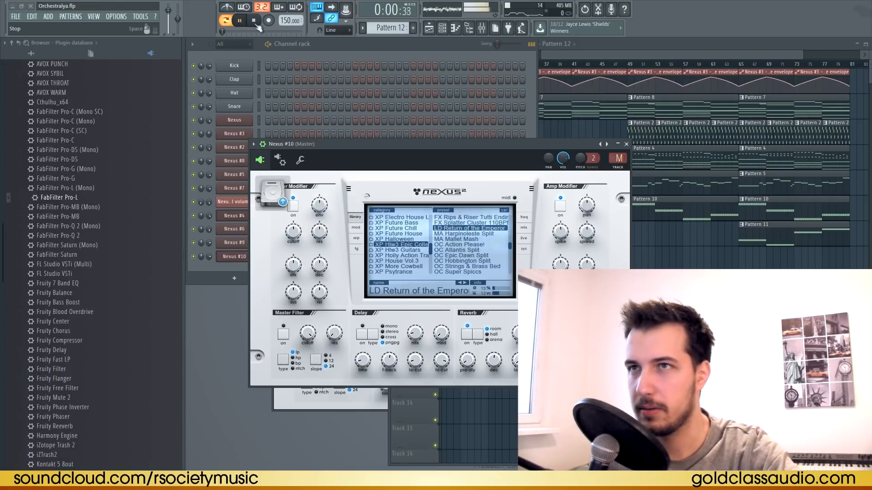
left_click(397, 54)
key("space")
Step: Place the Nexus #10 chord pattern at bar 49 on track 8 and create an automation clip for the channel's volume
left_click_drag(696, 256, 639, 267)
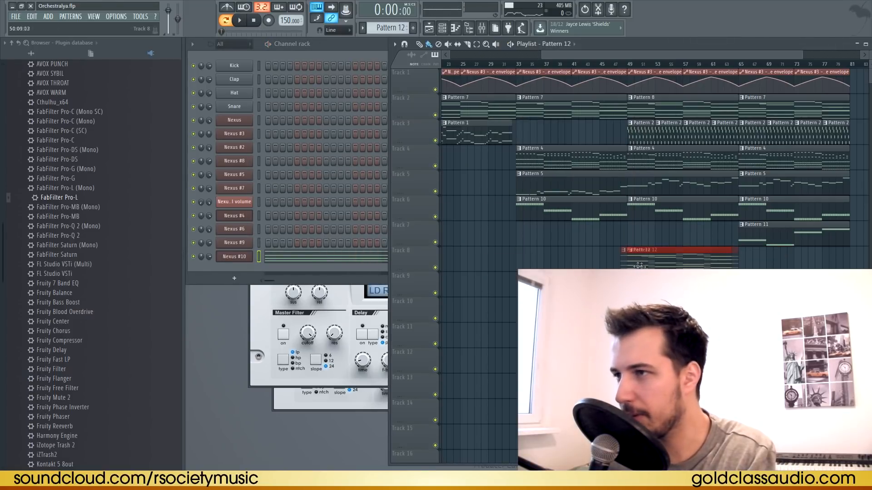
right_click(209, 257)
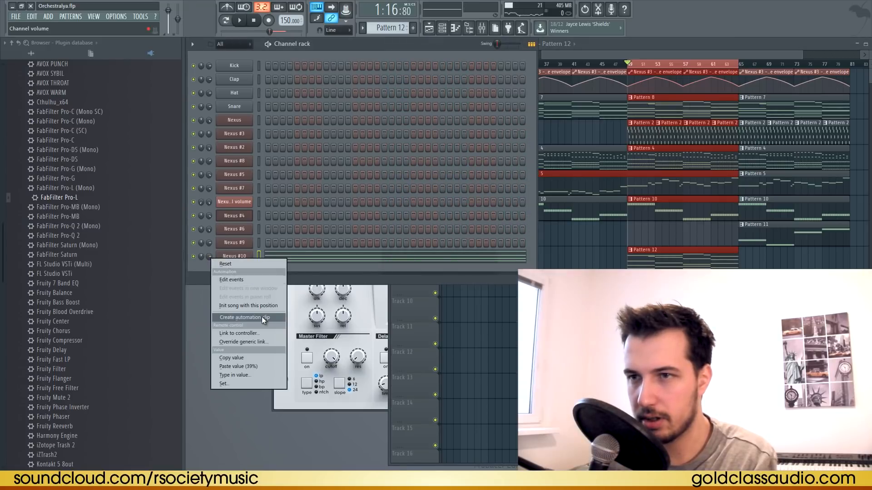
left_click(262, 317)
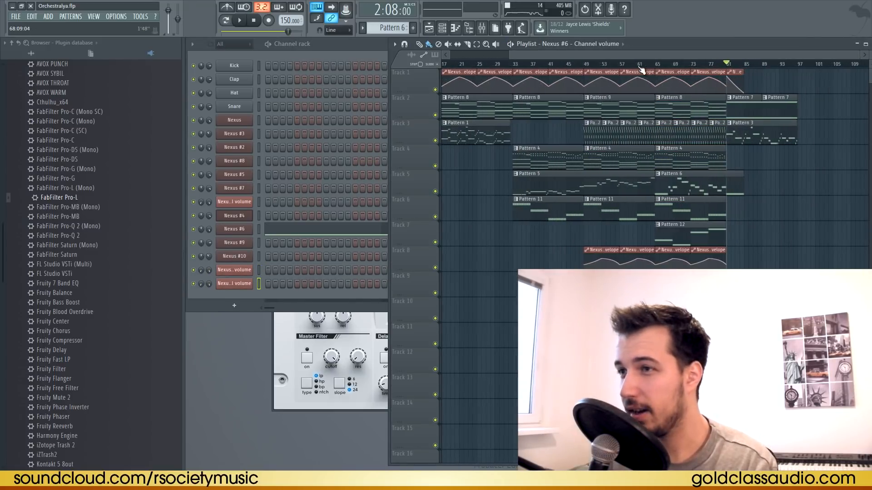
left_click(49, 17)
mouse_move(91, 27)
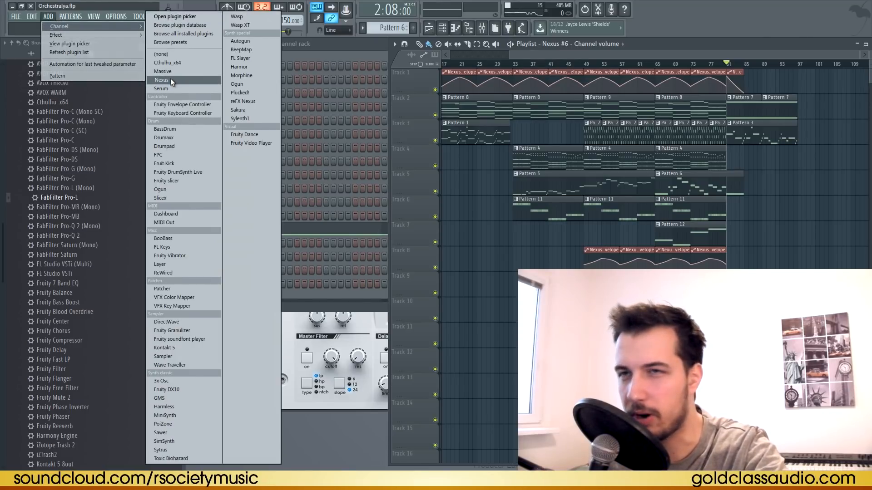
left_click(170, 80)
left_click(242, 300)
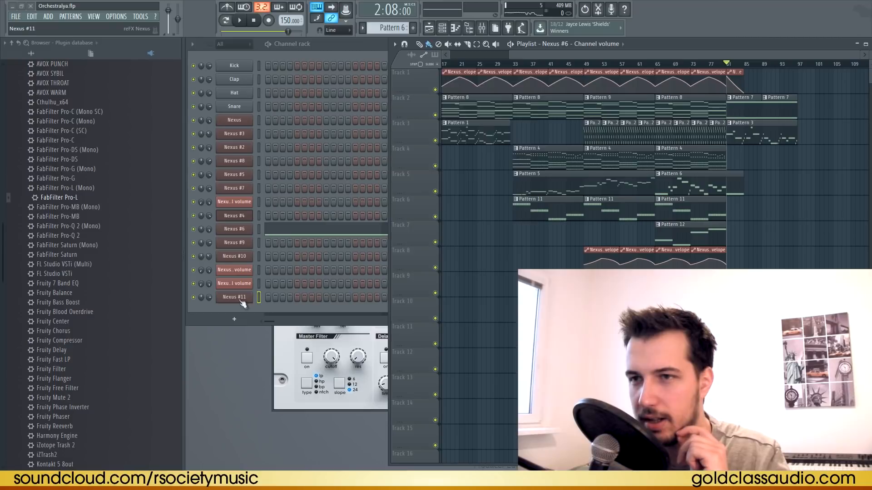
right_click(244, 302)
left_click(268, 336)
Step: Add KSHMR Orchestra Crash Transition 02 from the Sounds of KSHMR VOL 2 orchestral drums to the playlist at bar 48
left_click(107, 205)
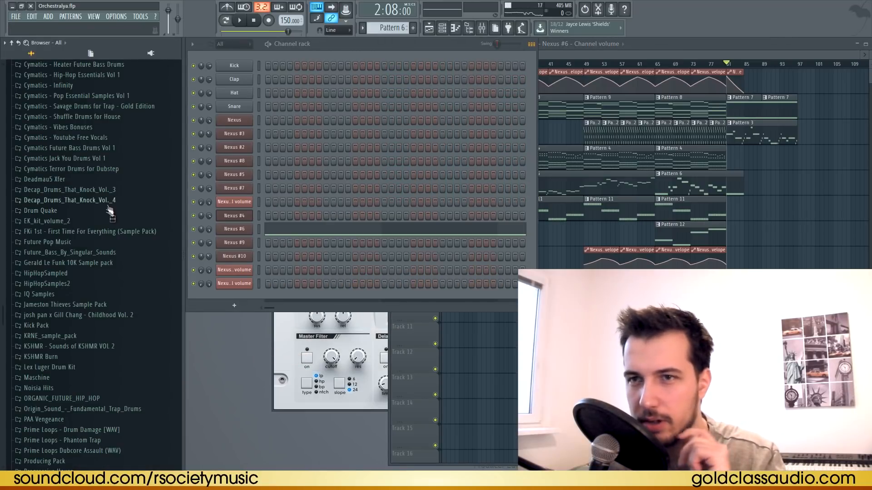
left_click(114, 346)
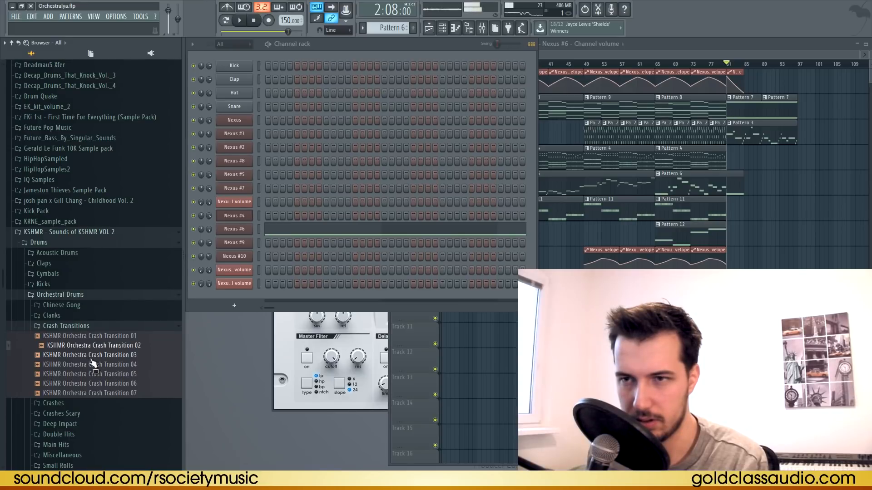
left_click_drag(99, 349, 586, 284)
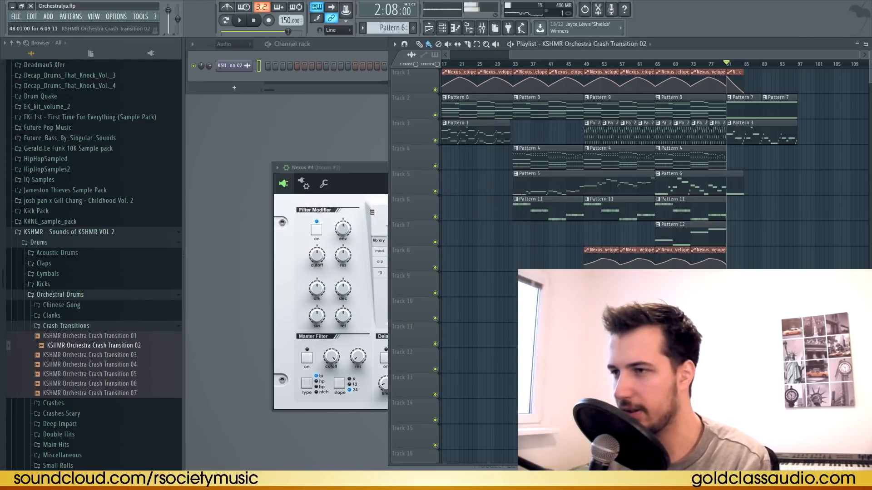
Step: Play the full arrangement from about bar 32 and follow it through the closing section
left_click(589, 66)
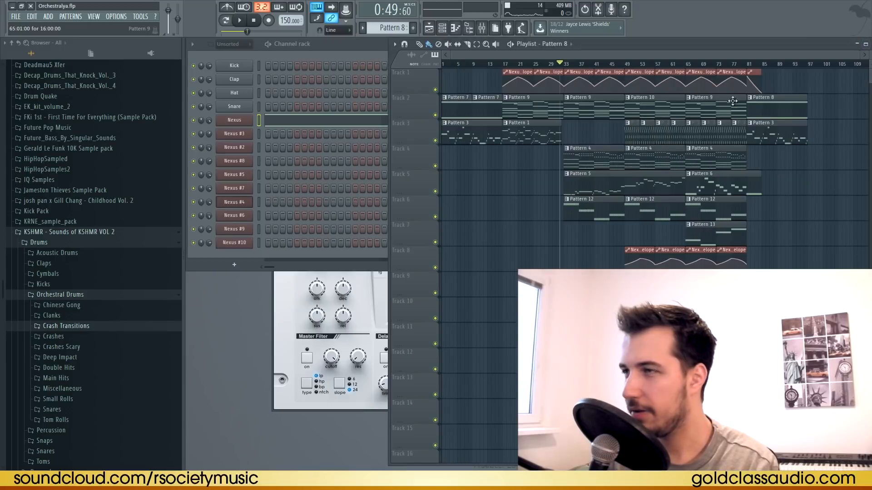
key("space")
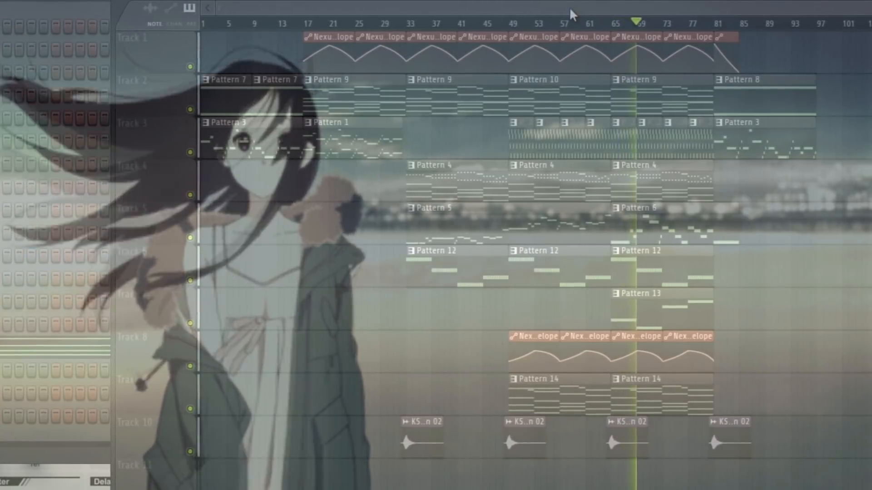
left_click_drag(569, 9, 592, 12)
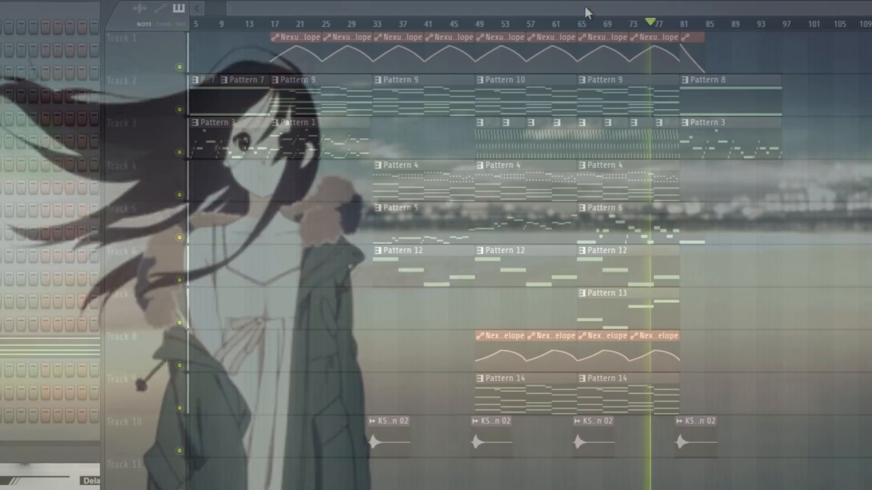
left_click_drag(584, 8, 630, 15)
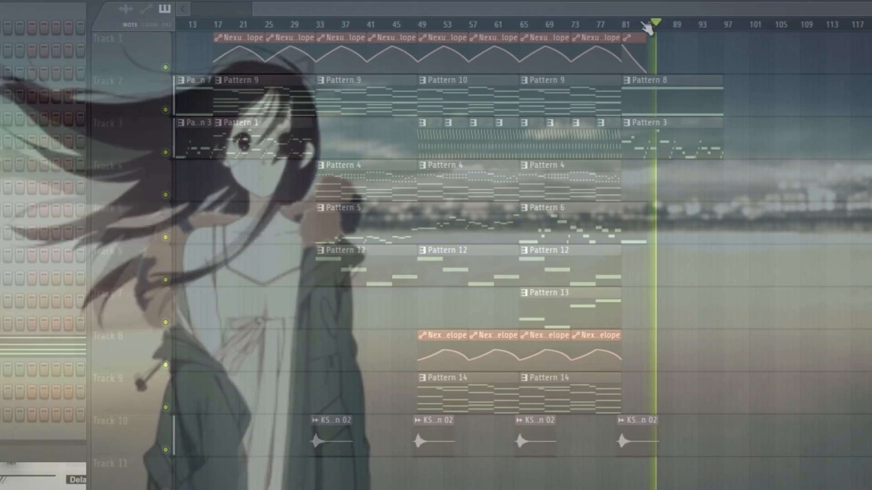
Step: Trim the end of the closing Pattern 3 clip slightly and extend the closing Pattern 8 clip to about bar 100
scroll(728, 26, "up", 2)
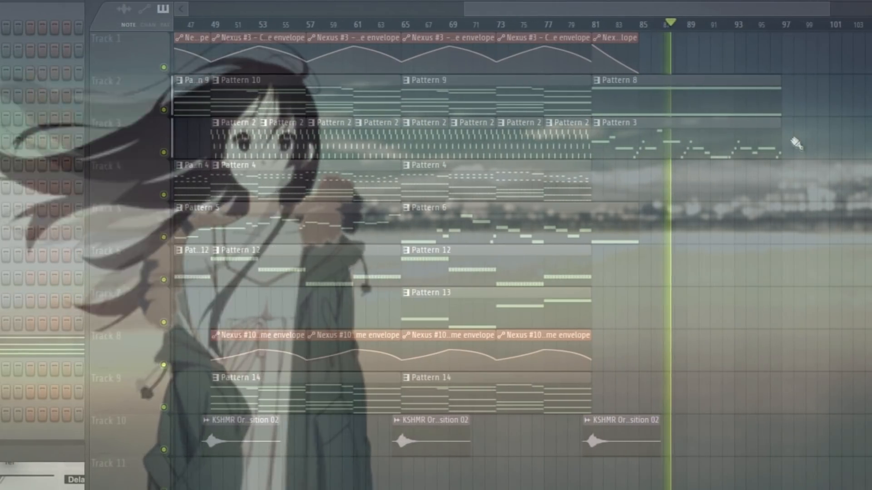
scroll(784, 29, "up", 1)
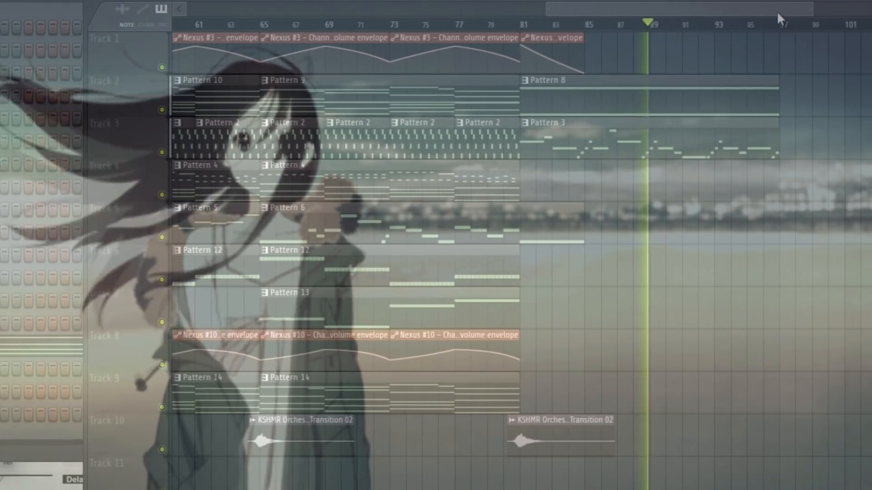
scroll(779, 20, "up", 2)
left_click_drag(775, 144, 761, 140)
left_click_drag(775, 98, 848, 101)
Step: Listen to the arrangement through its ending, stop playback and show the whole playlist
scroll(724, 29, "down", 3)
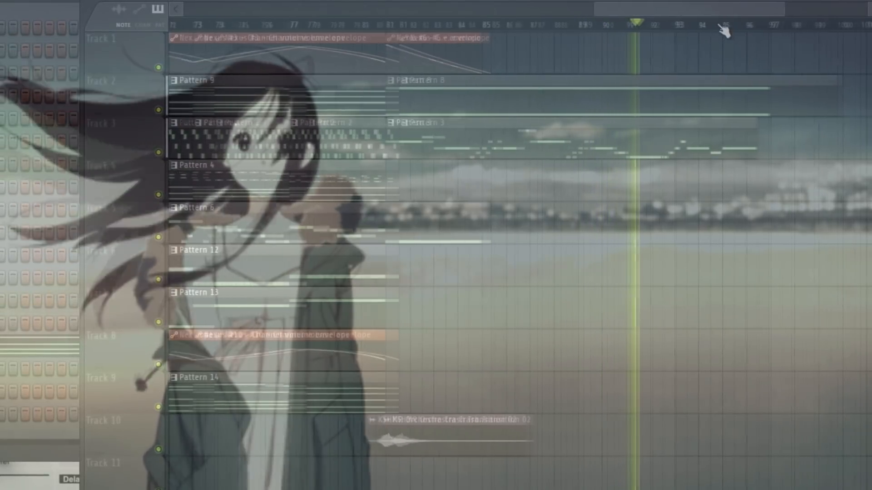
scroll(723, 30, "down", 3)
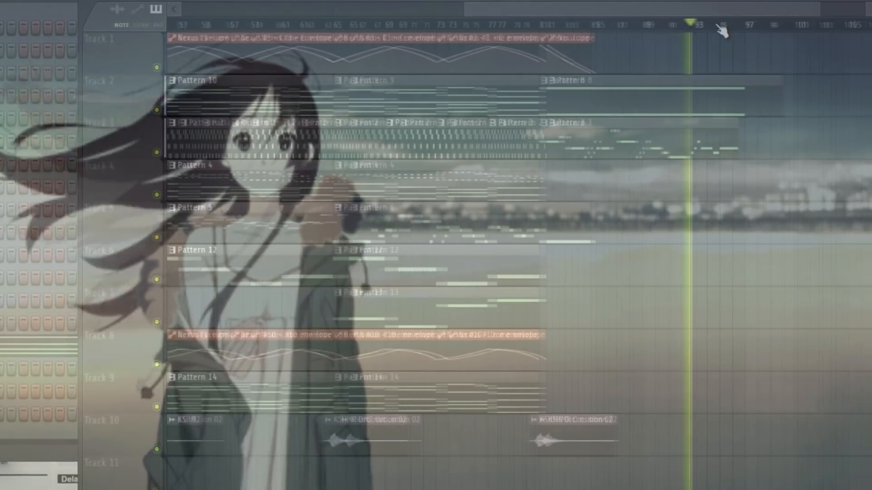
scroll(714, 26, "down", 1)
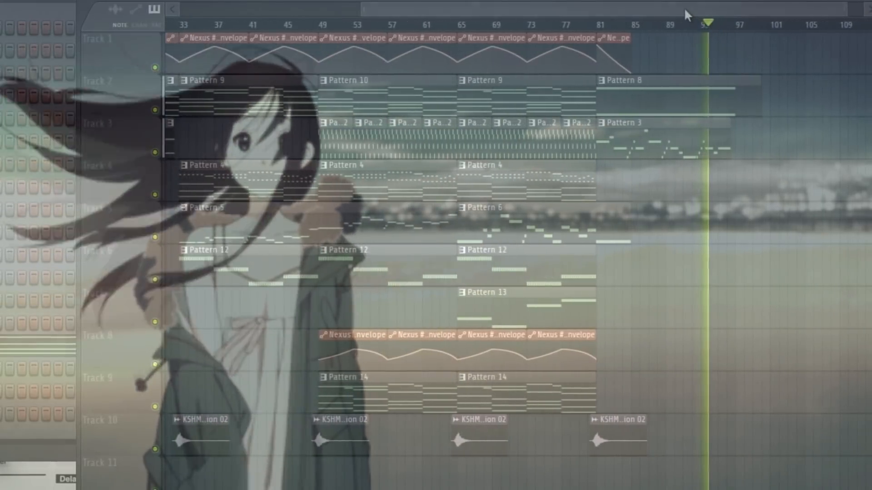
left_click_drag(673, 13, 667, 16)
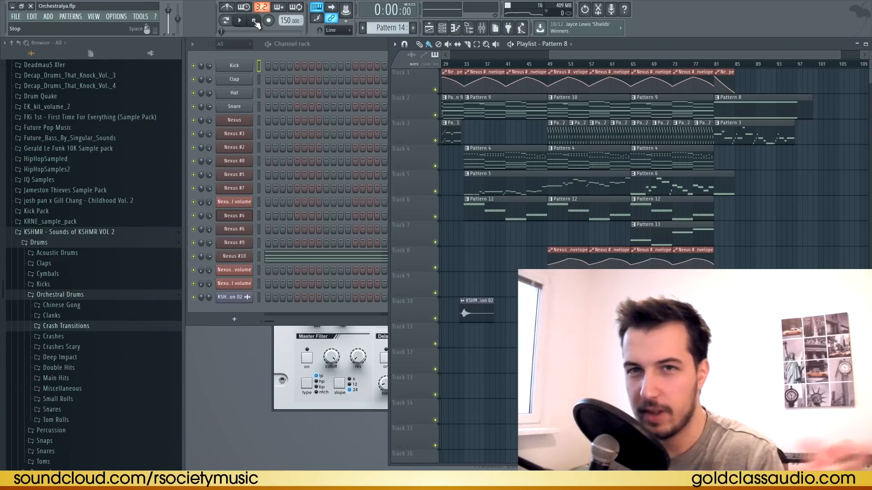
left_click(255, 21)
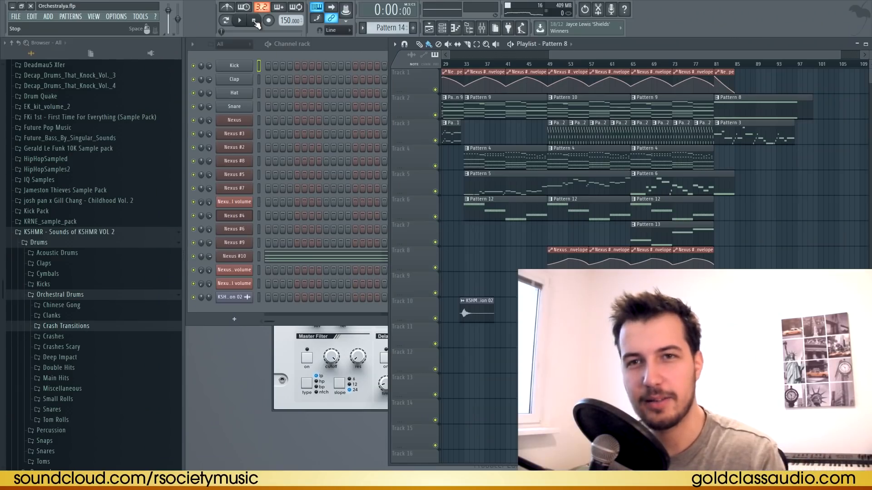
scroll(588, 64, "down", 2)
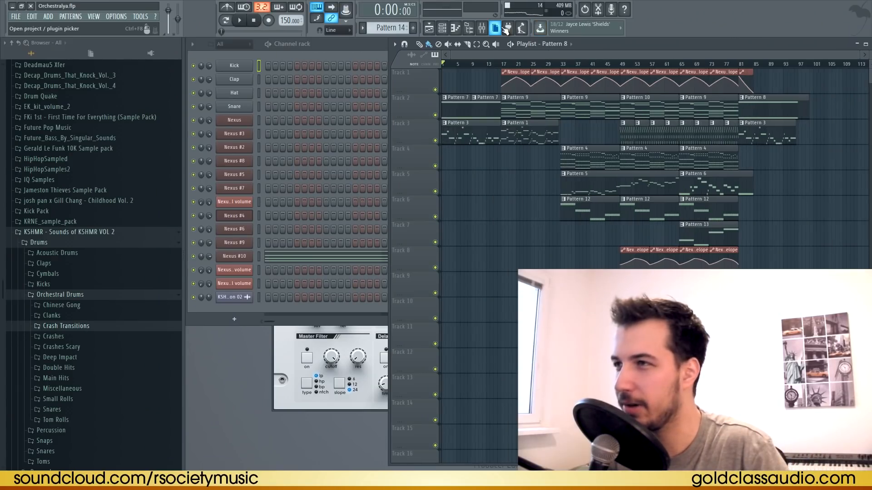